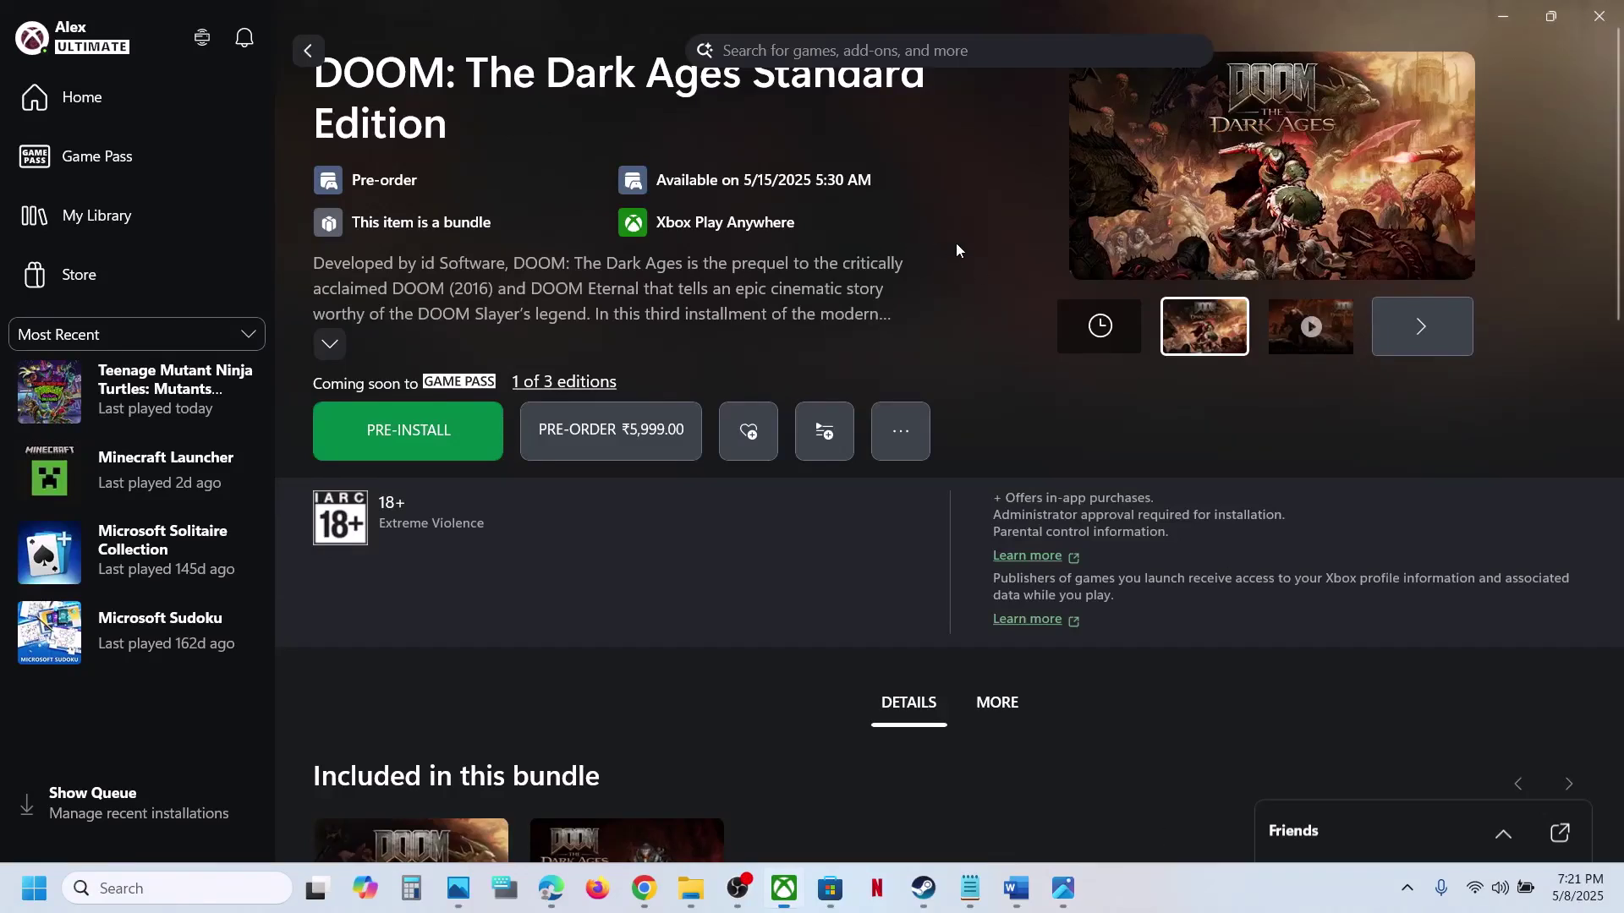
- Glance at the troubleshooting notes, then open the Xbox app's profile menu on the Game Pass page
scroll(805, 188, "up", 1)
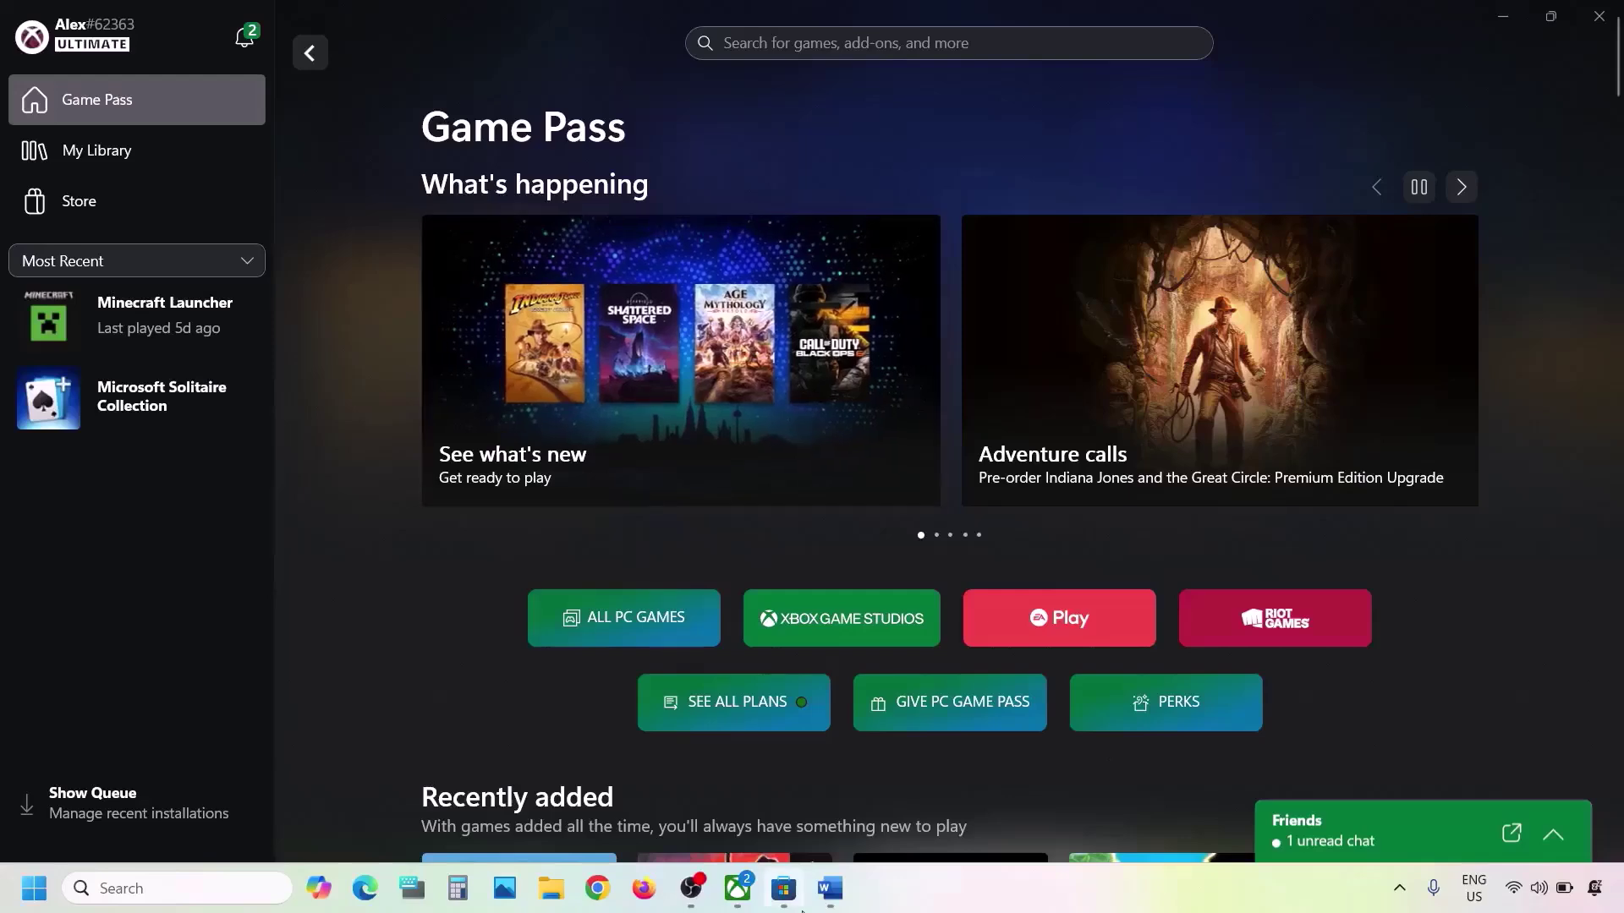
left_click(830, 888)
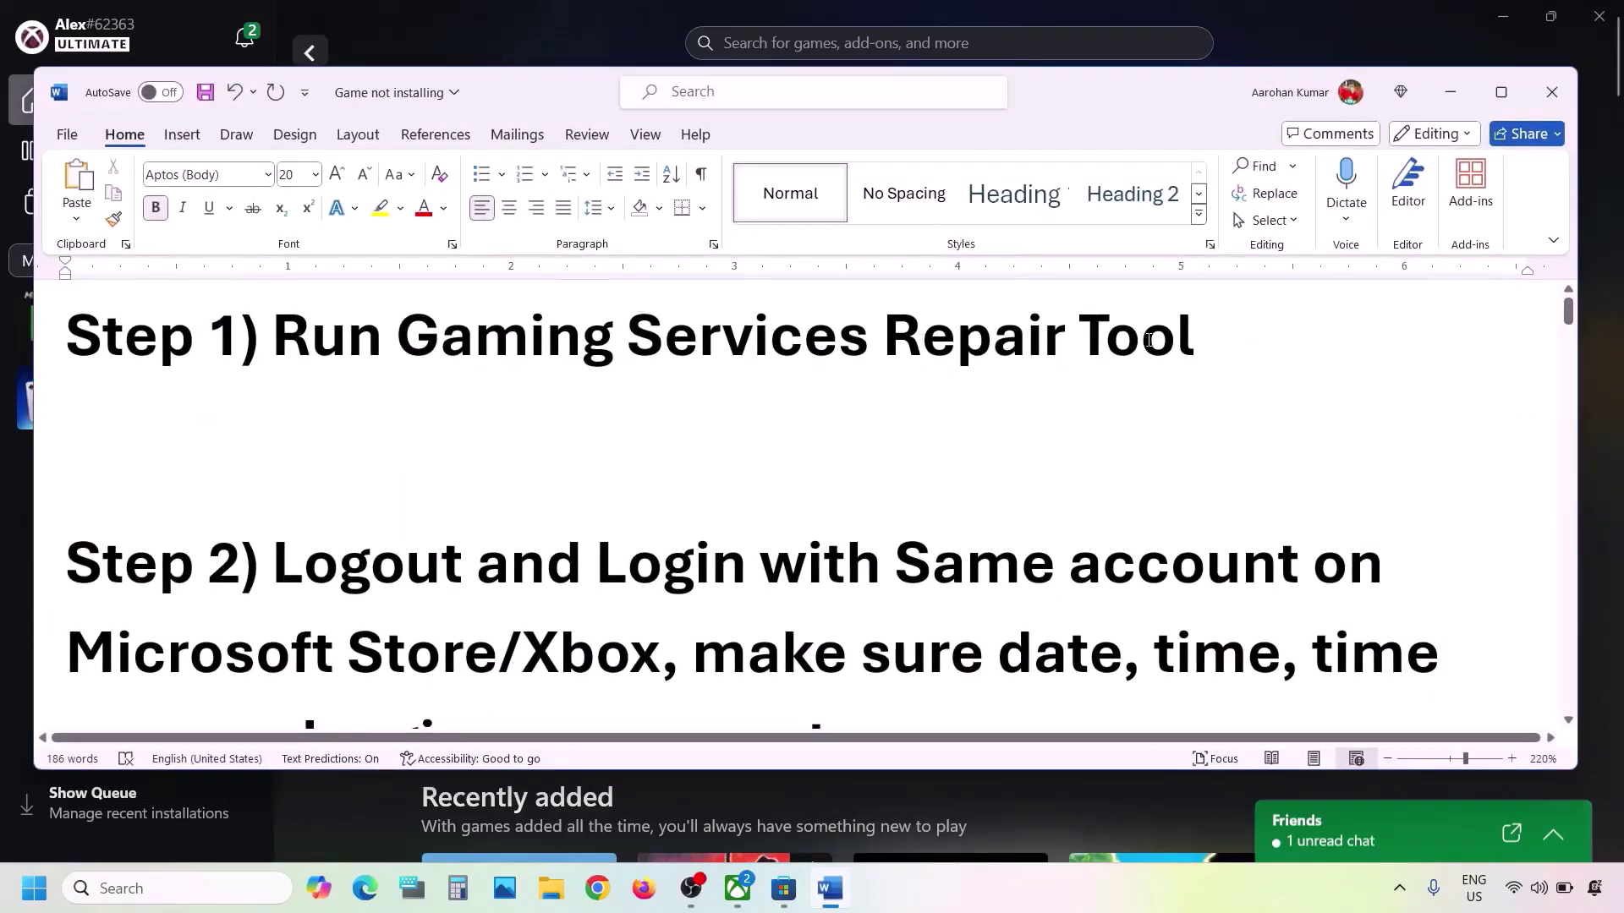
left_click(389, 2)
left_click(176, 37)
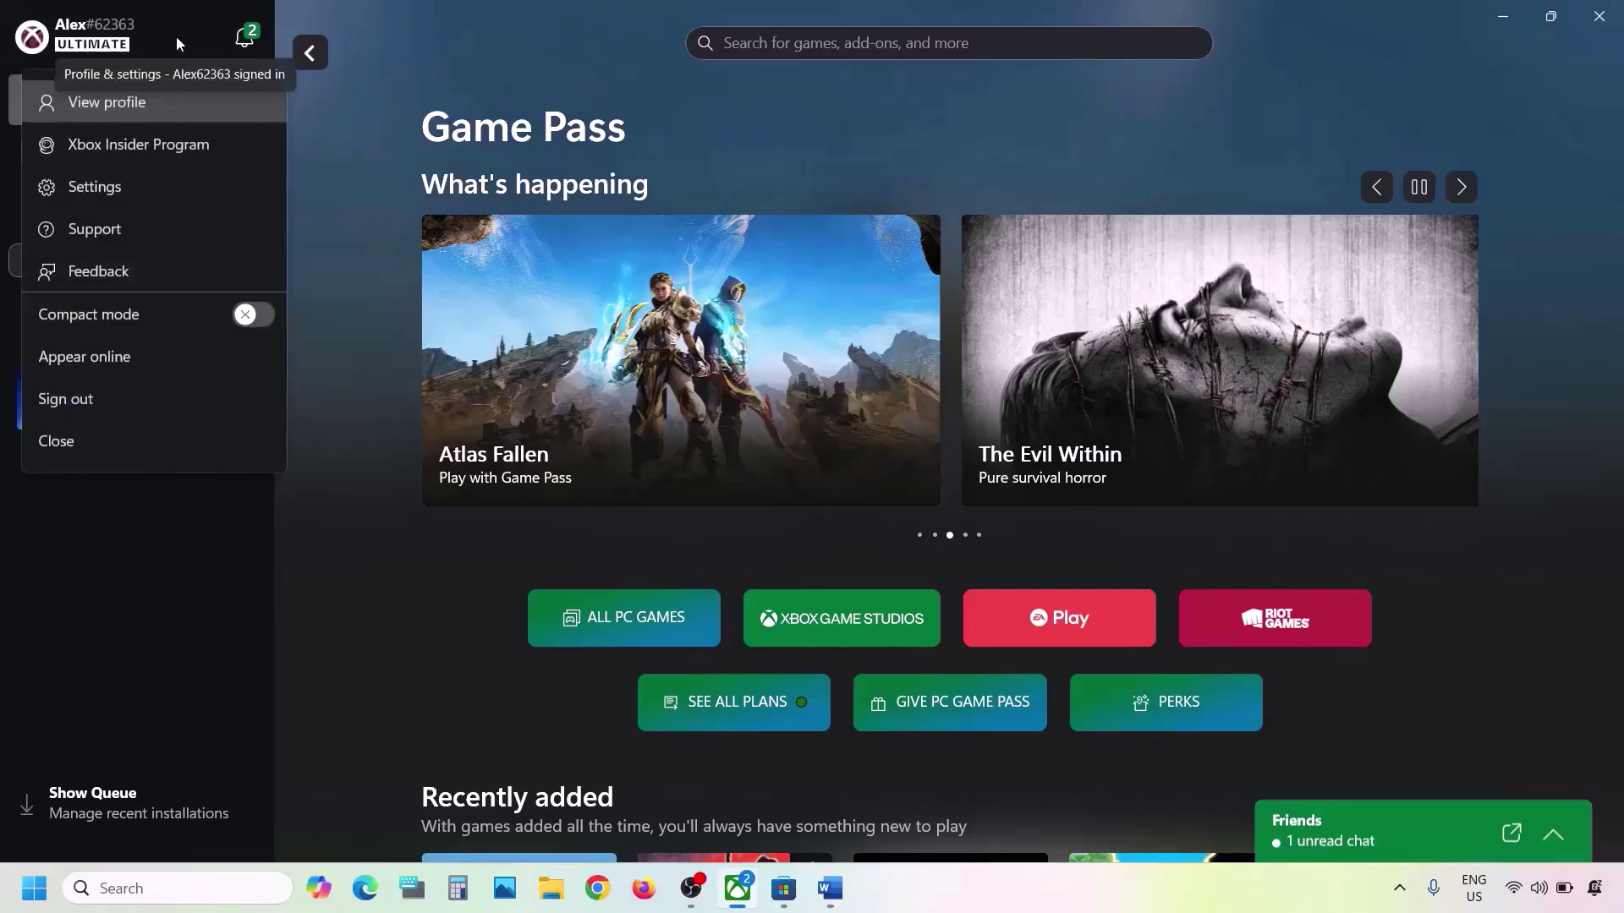
- Run the Gaming Services Repair Tool from Xbox Support until every check completes
left_click(115, 230)
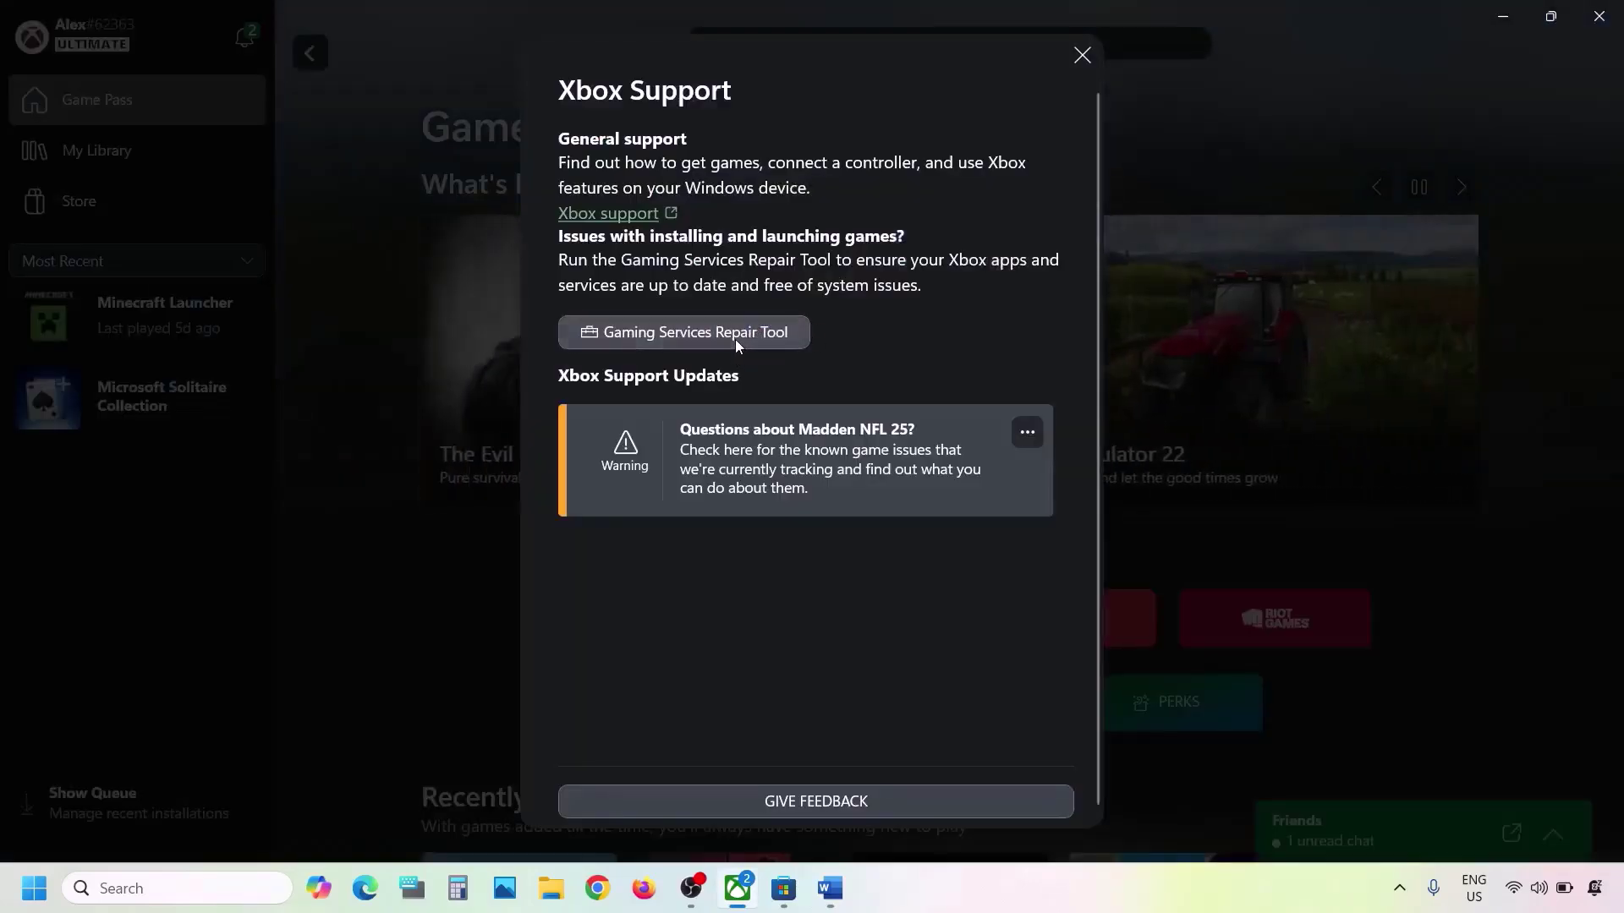
left_click(734, 338)
left_click(1040, 571)
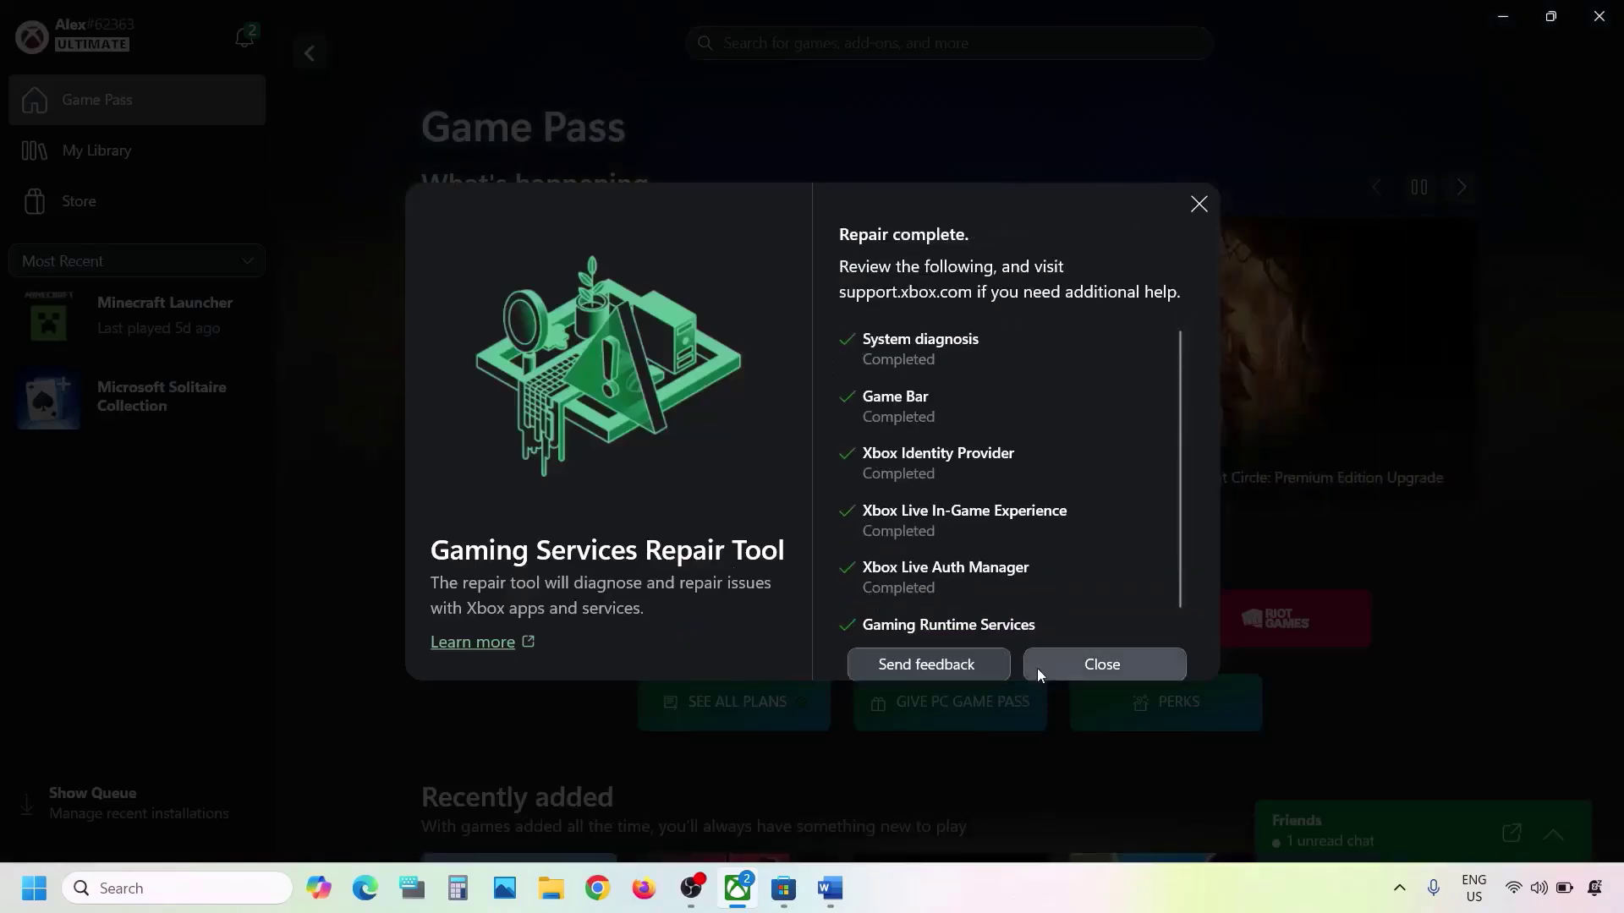
left_click(1058, 668)
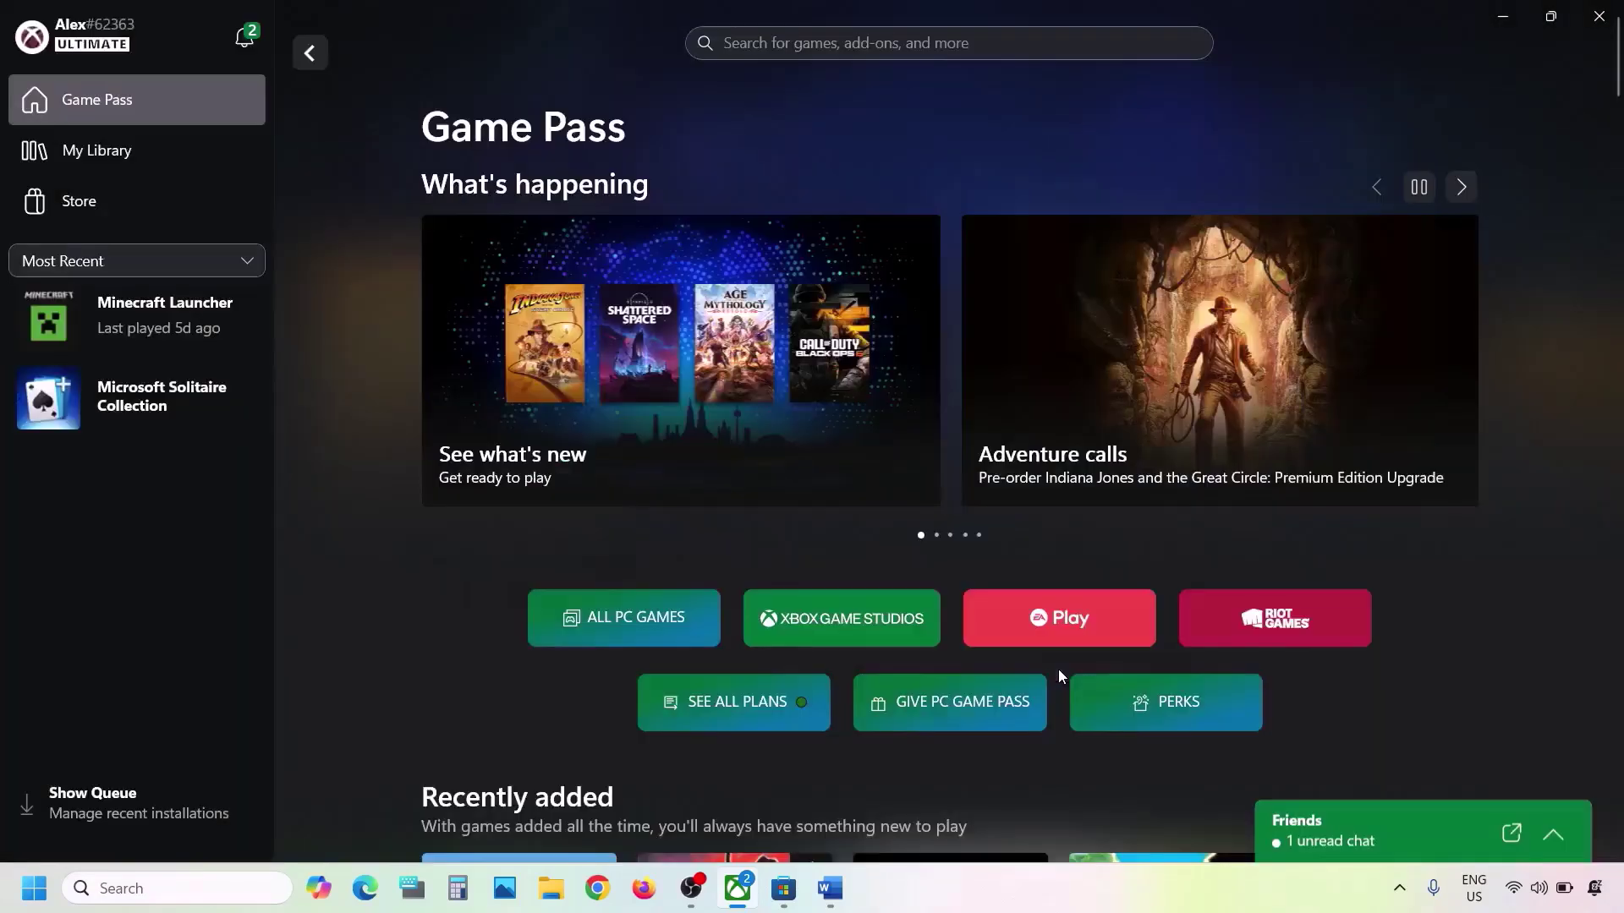
- Copy 'Gaming Services Repair Tool' from the Word notes and open a new Chrome tab
left_click(829, 888)
left_click_drag(1213, 344, 398, 343)
key("ctrl+c")
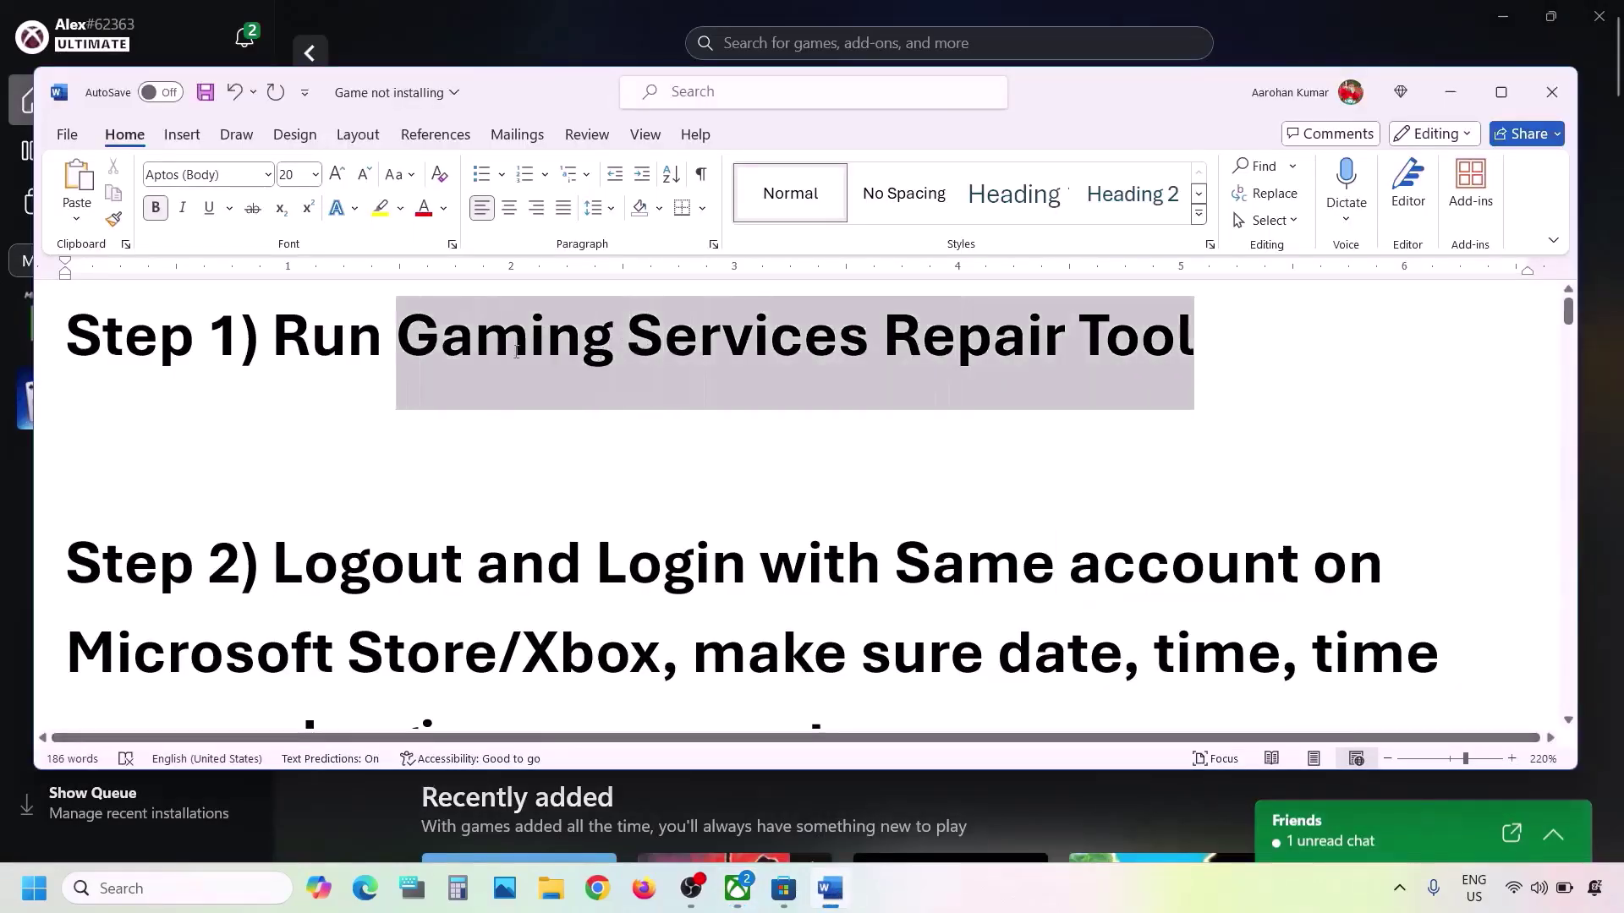
left_click(597, 890)
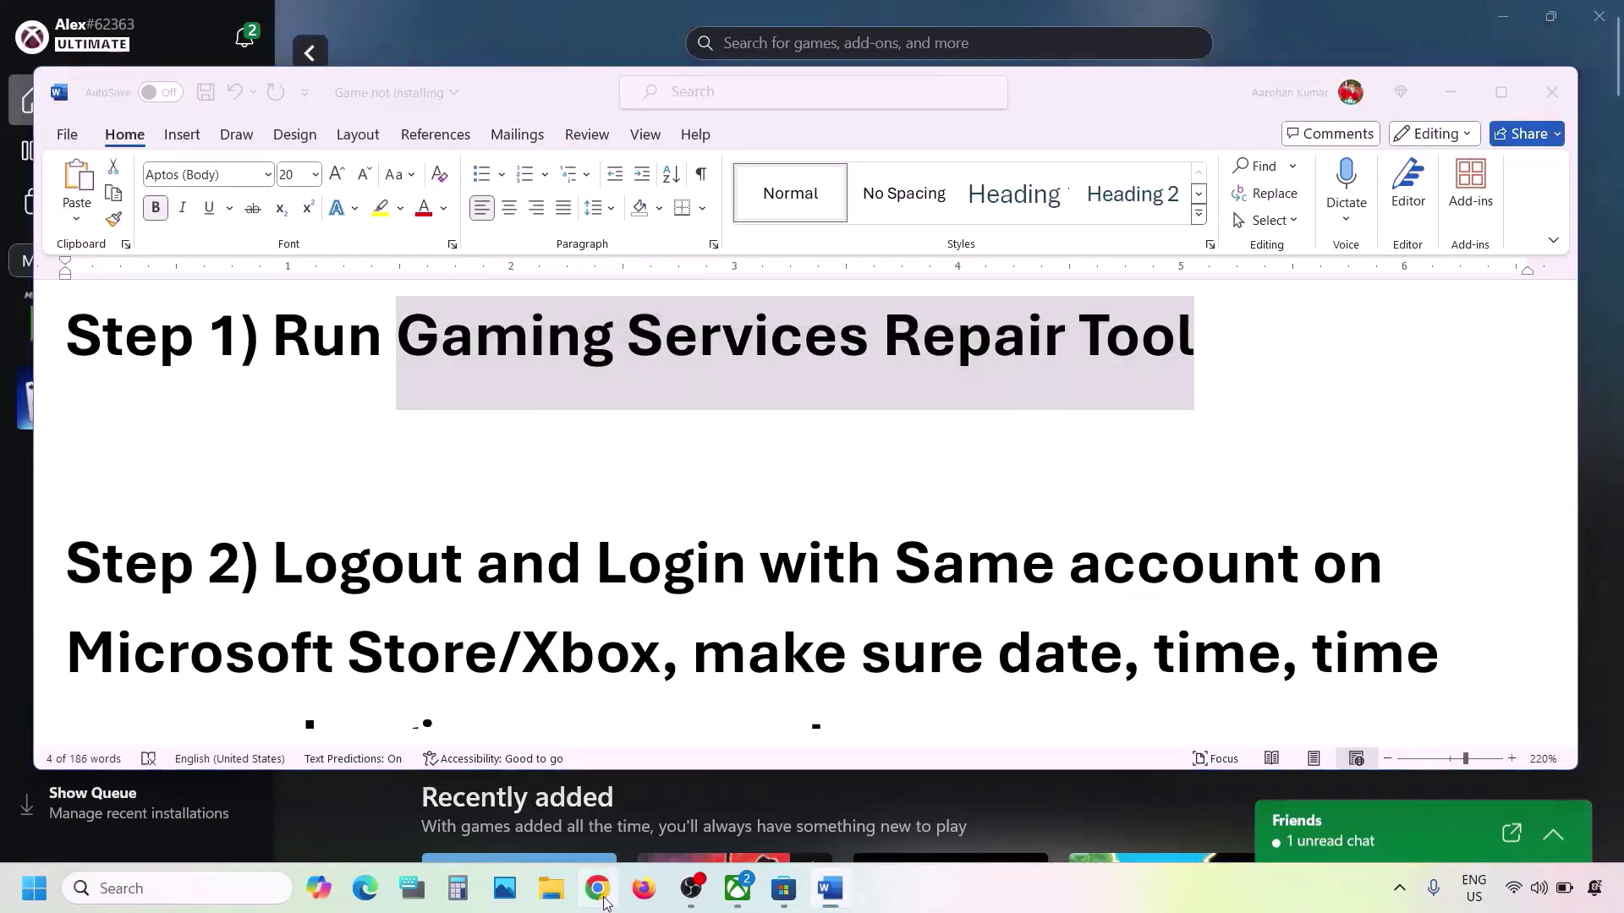
- Search for the Gaming Services Repair Tool and download it from the Xbox support page's Downloadable version section
key("ctrl+v")
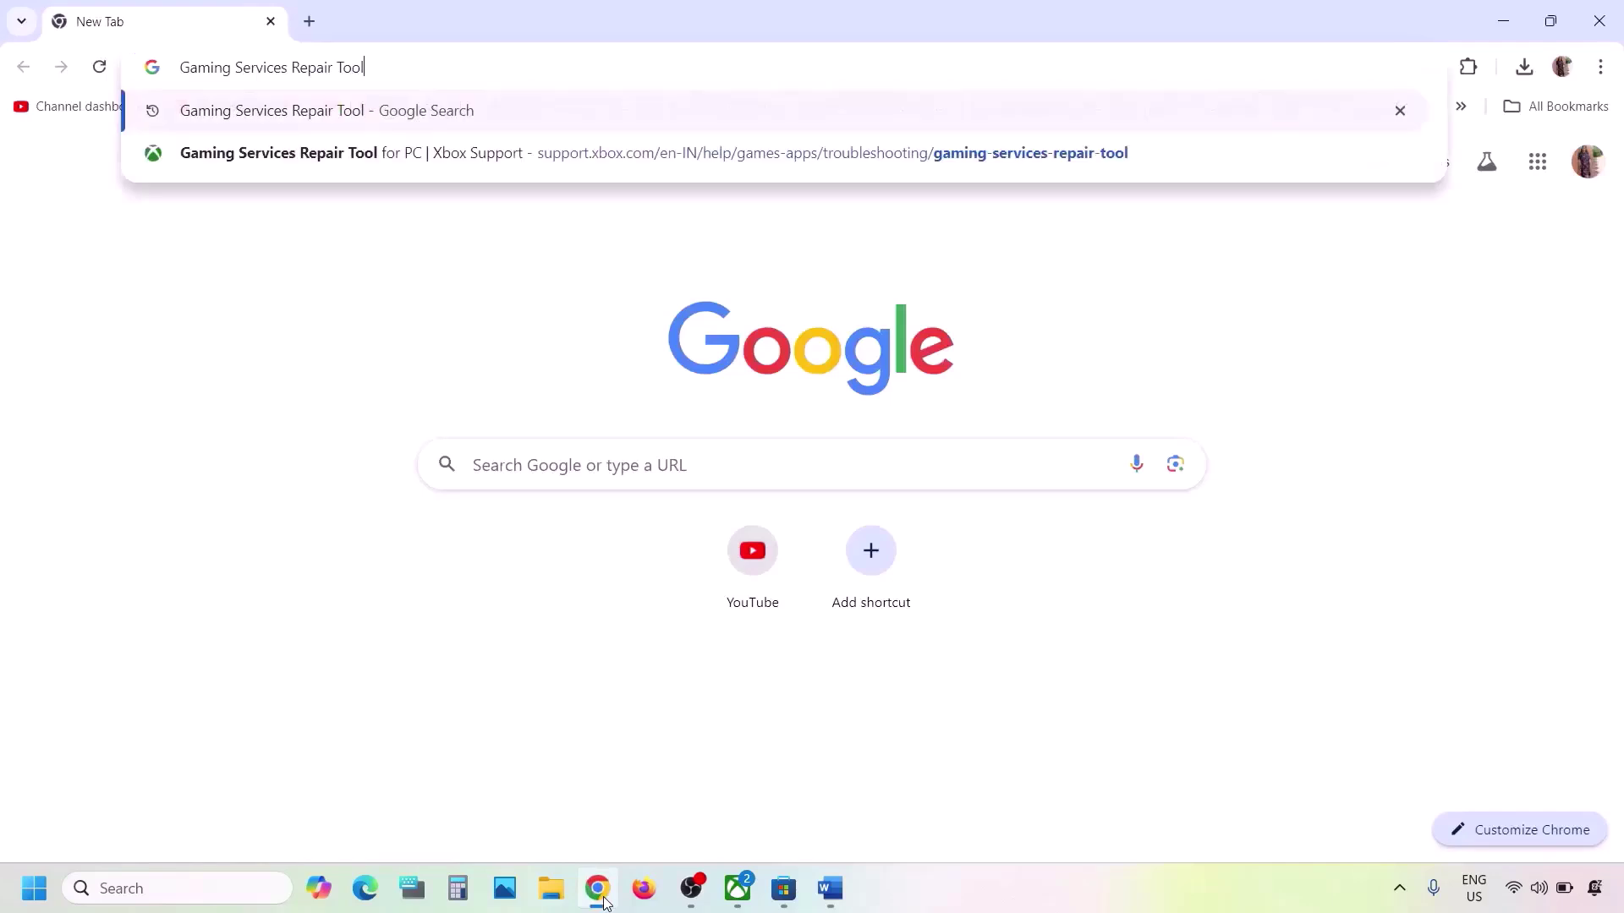
key("Return")
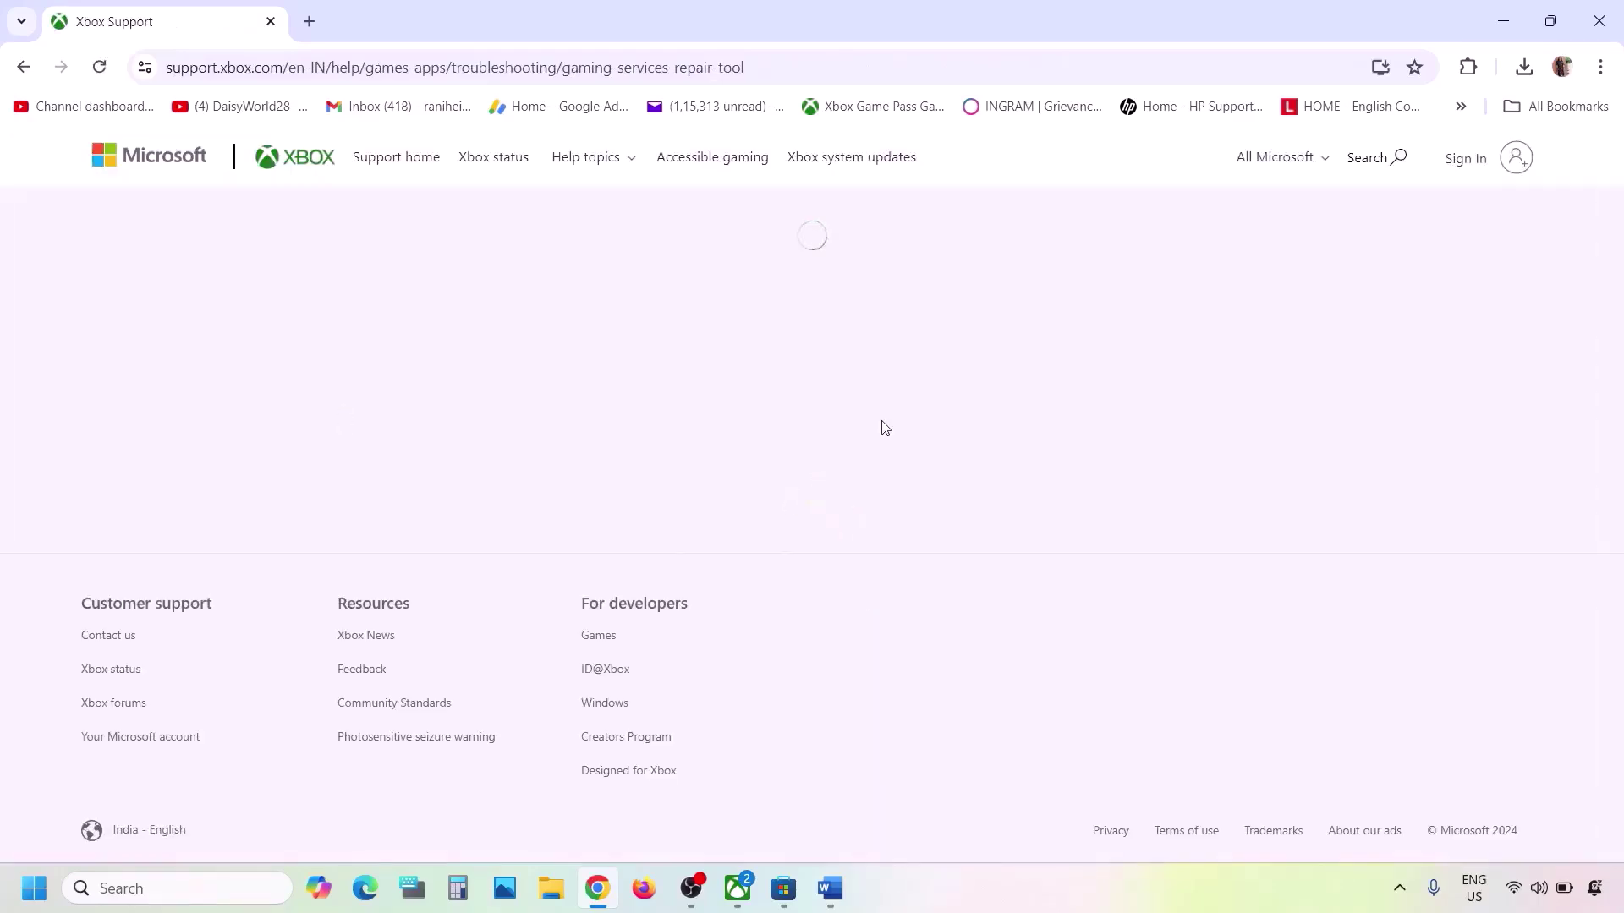
scroll(388, 634, "down", 5)
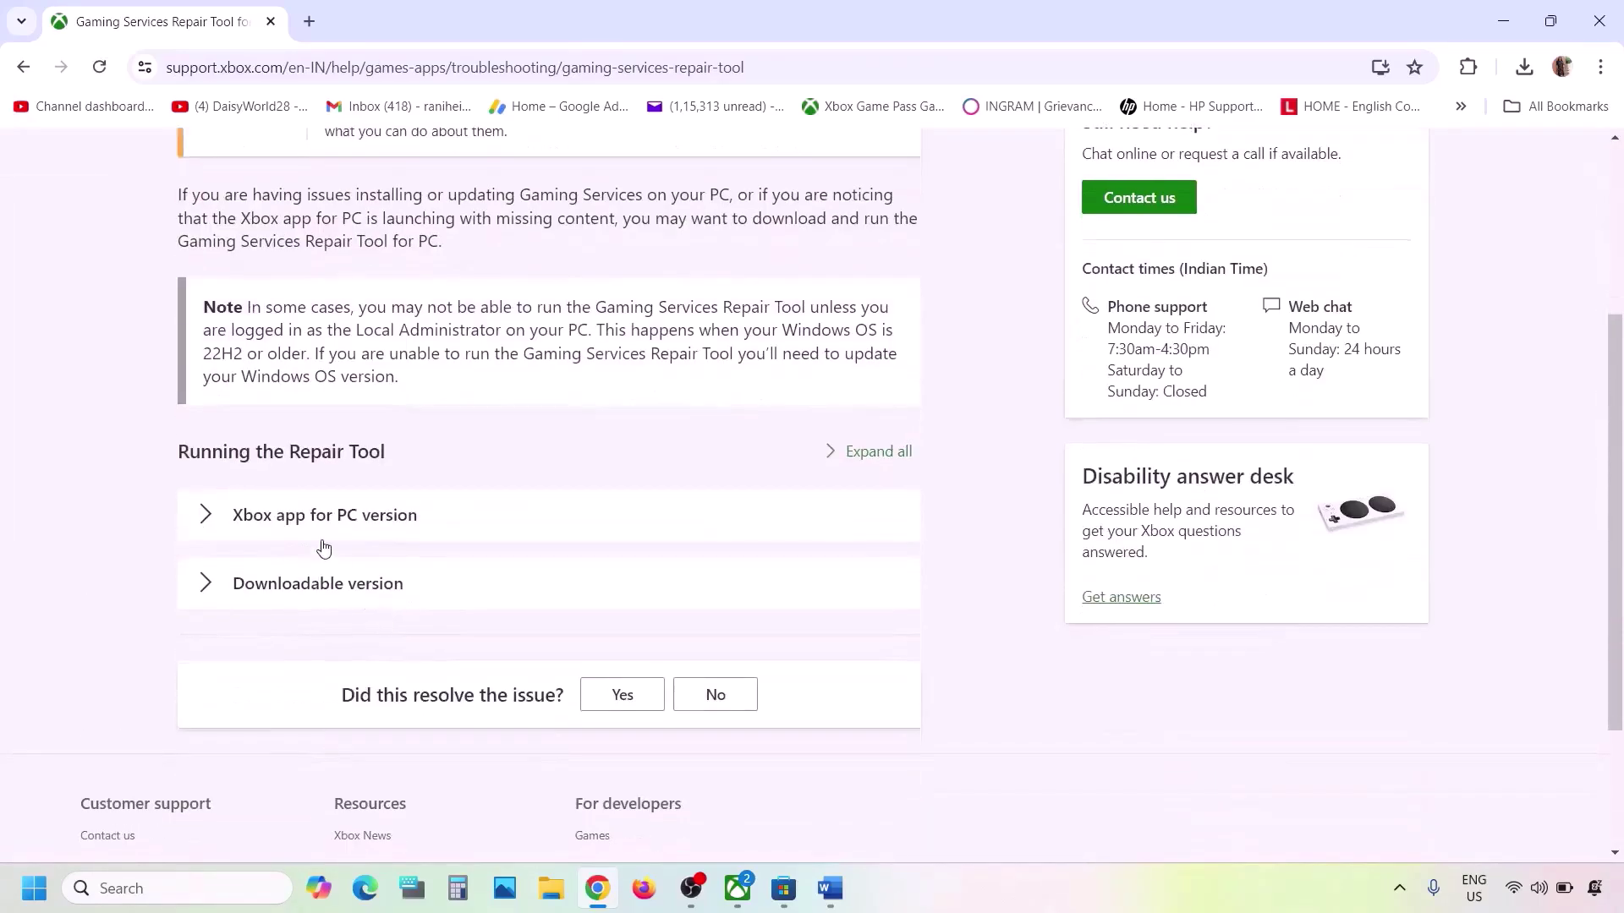
left_click(305, 585)
scroll(304, 586, "down", 15)
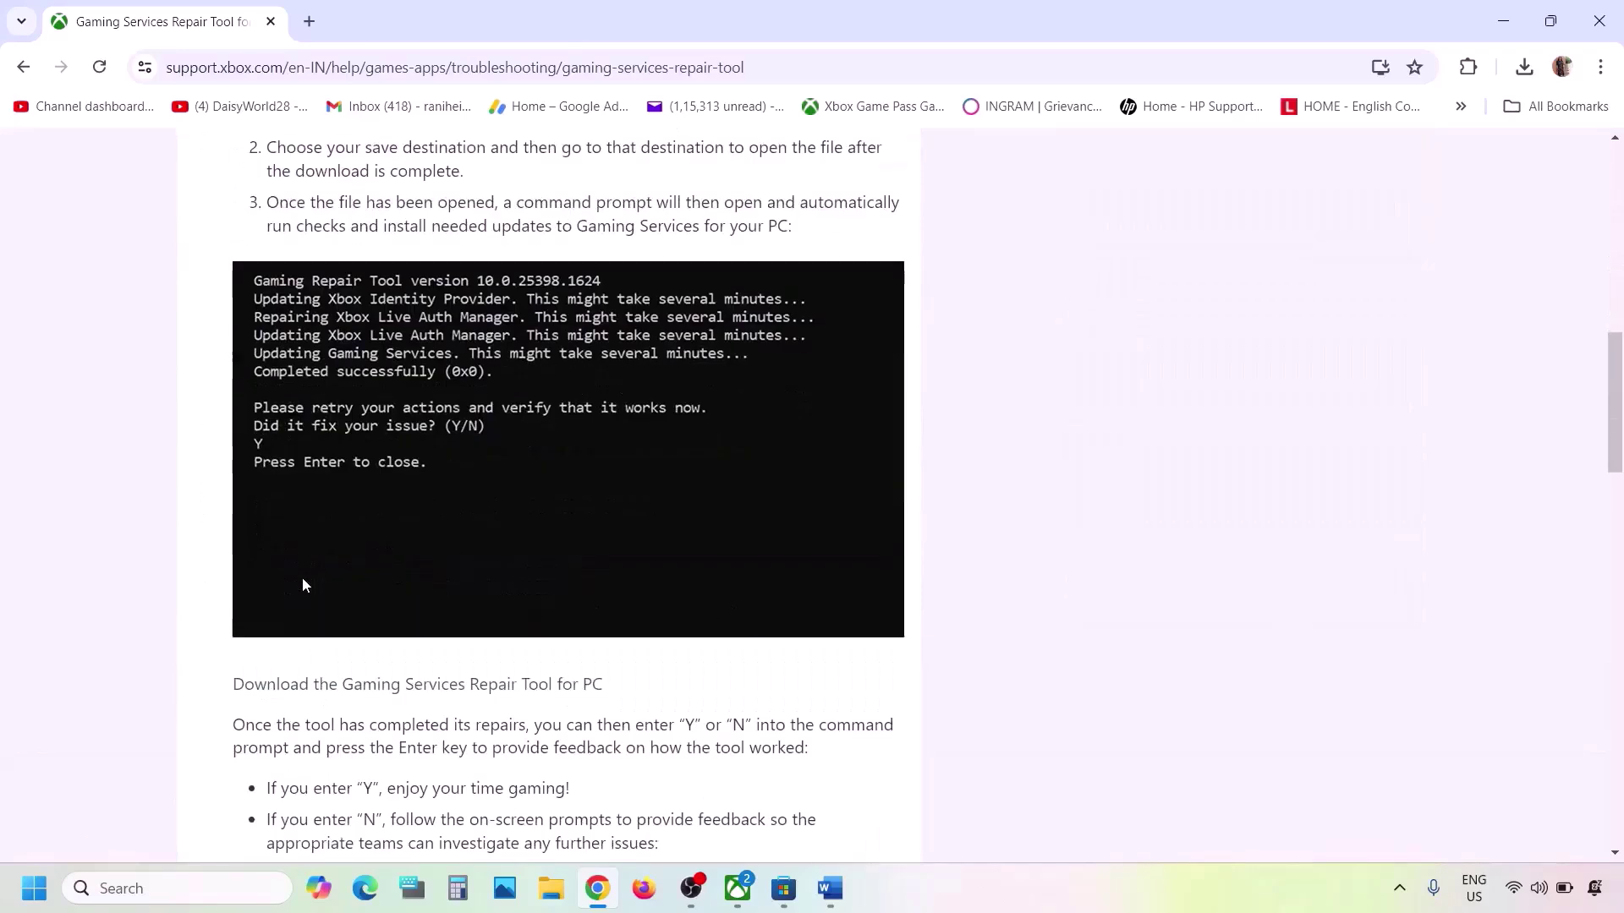
scroll(304, 585, "up", 3)
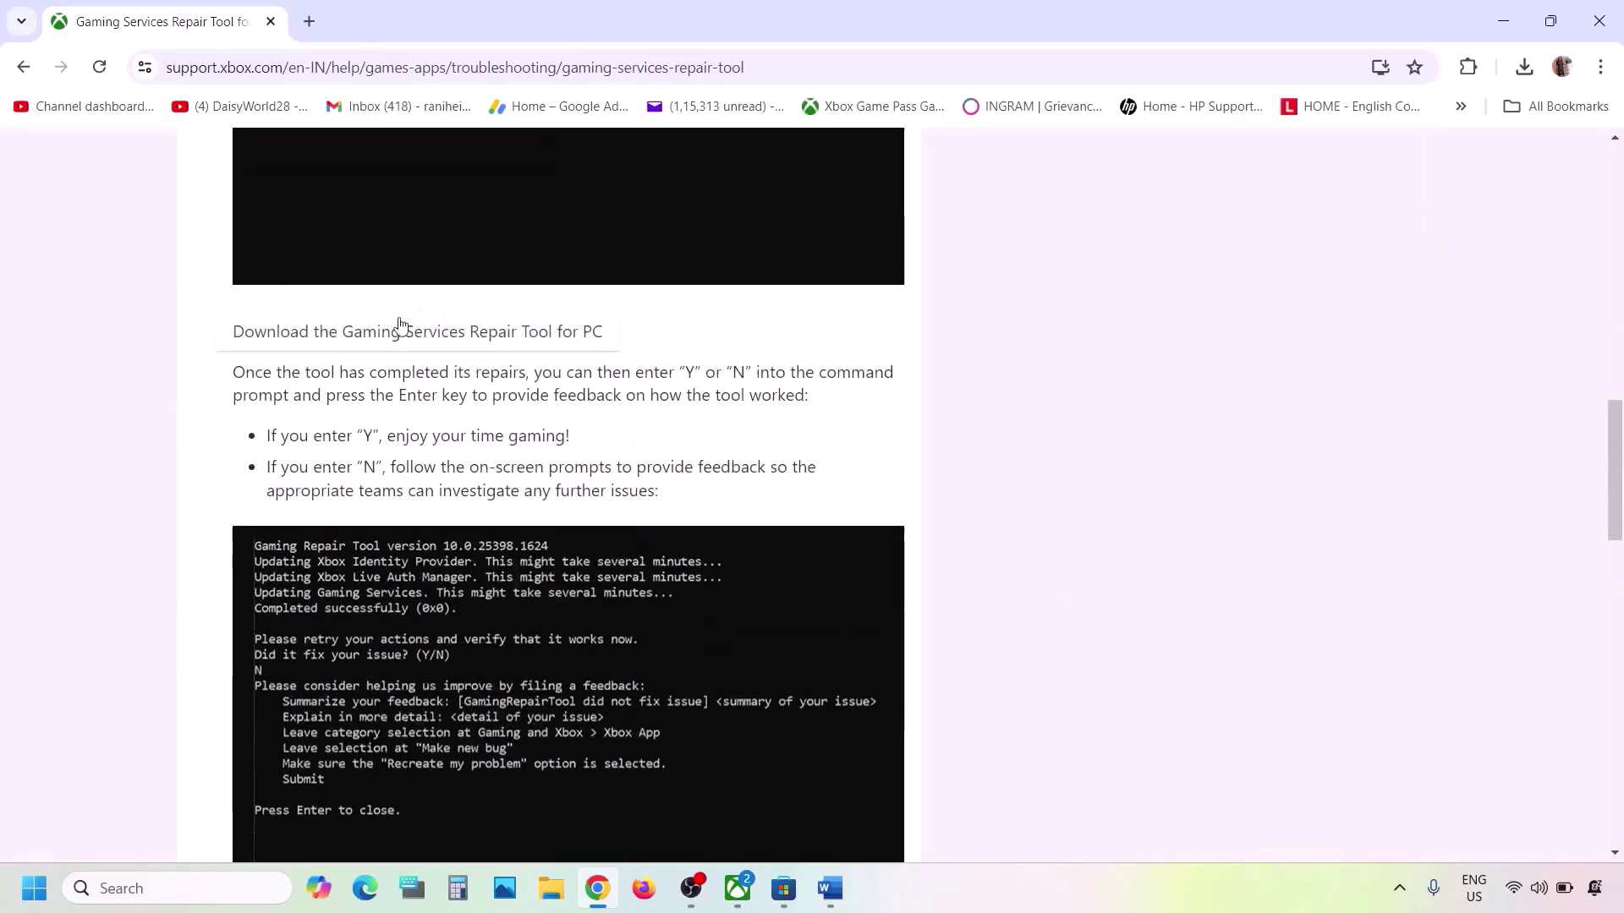
left_click(429, 338)
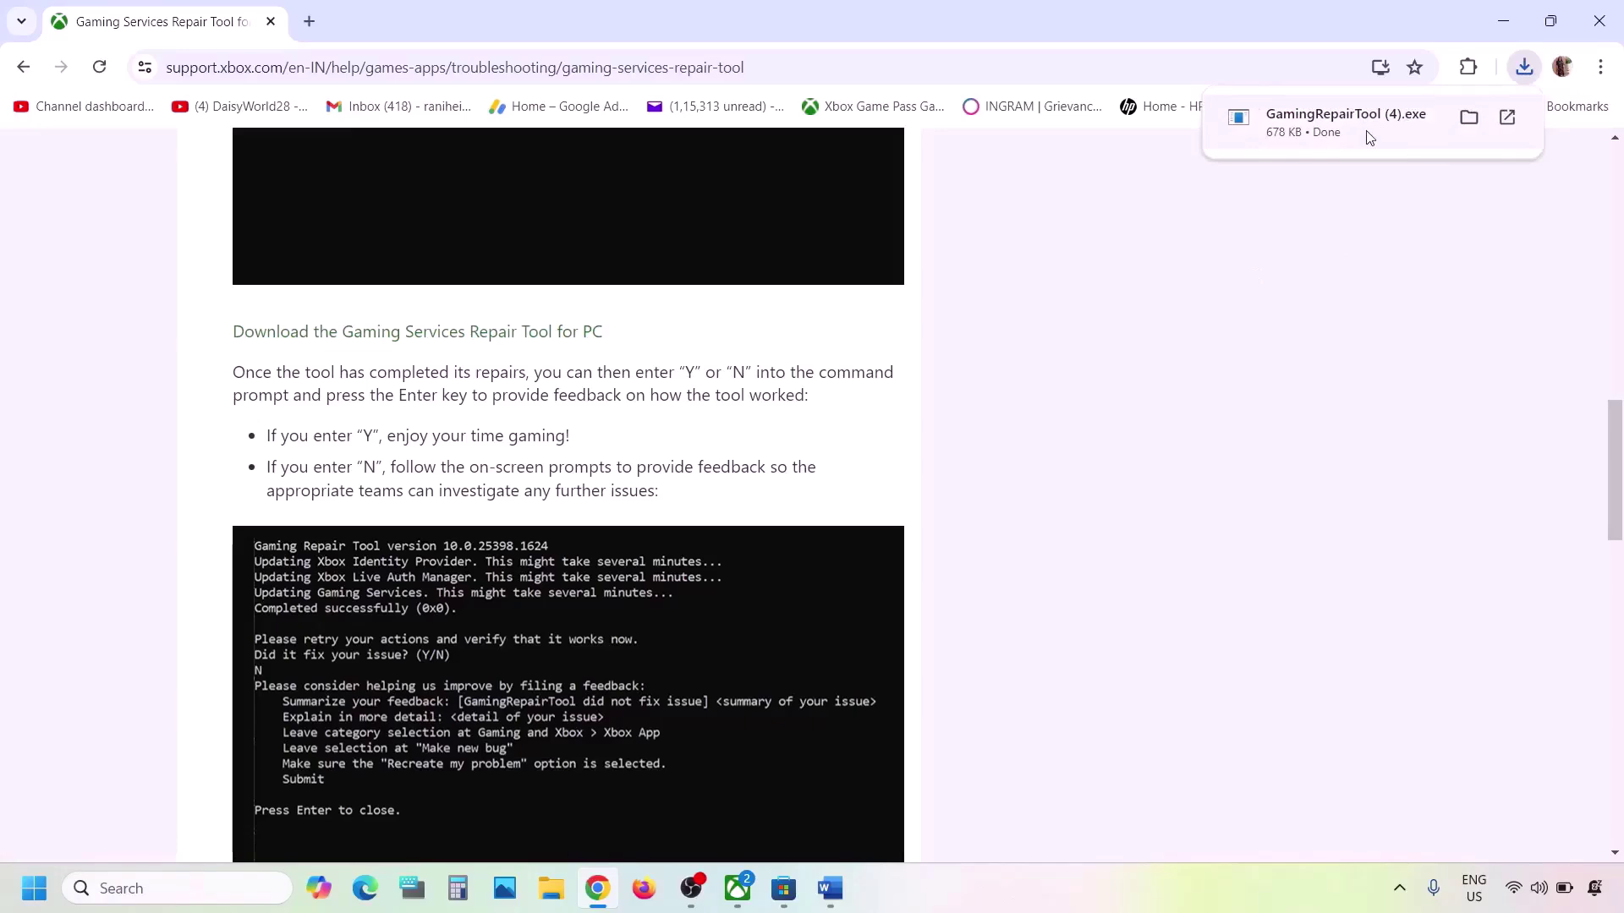
- Run GamingRepairTool (4).exe until it reports Completed successfully (0x0), then return to the notes
left_click(1370, 138)
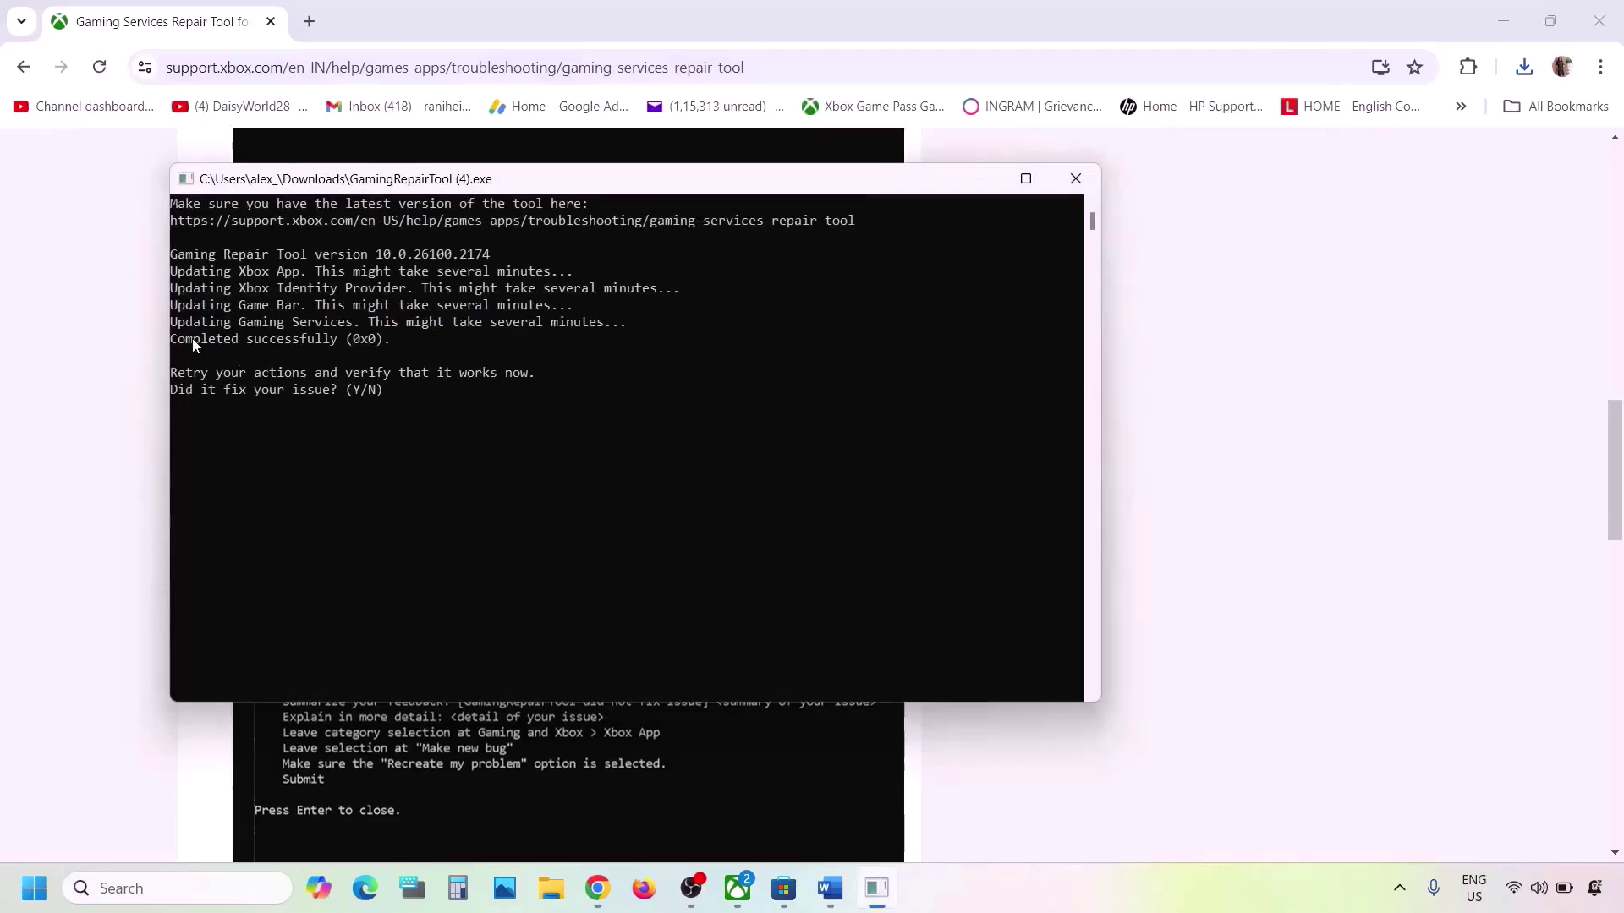
left_click_drag(193, 339, 321, 338)
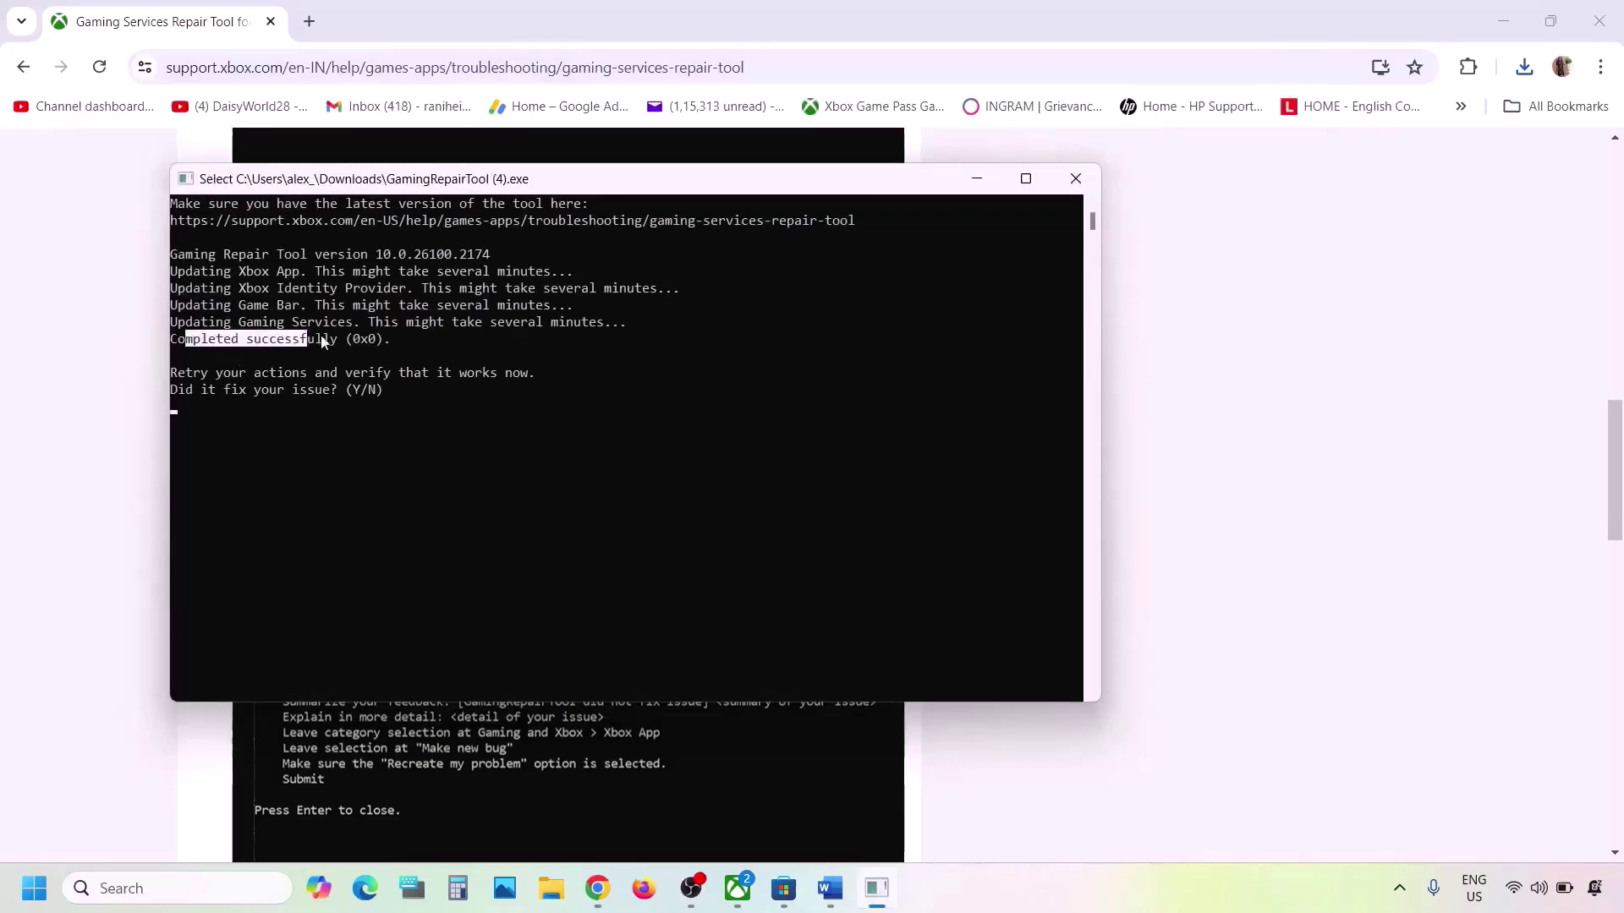
left_click(1074, 178)
left_click(830, 889)
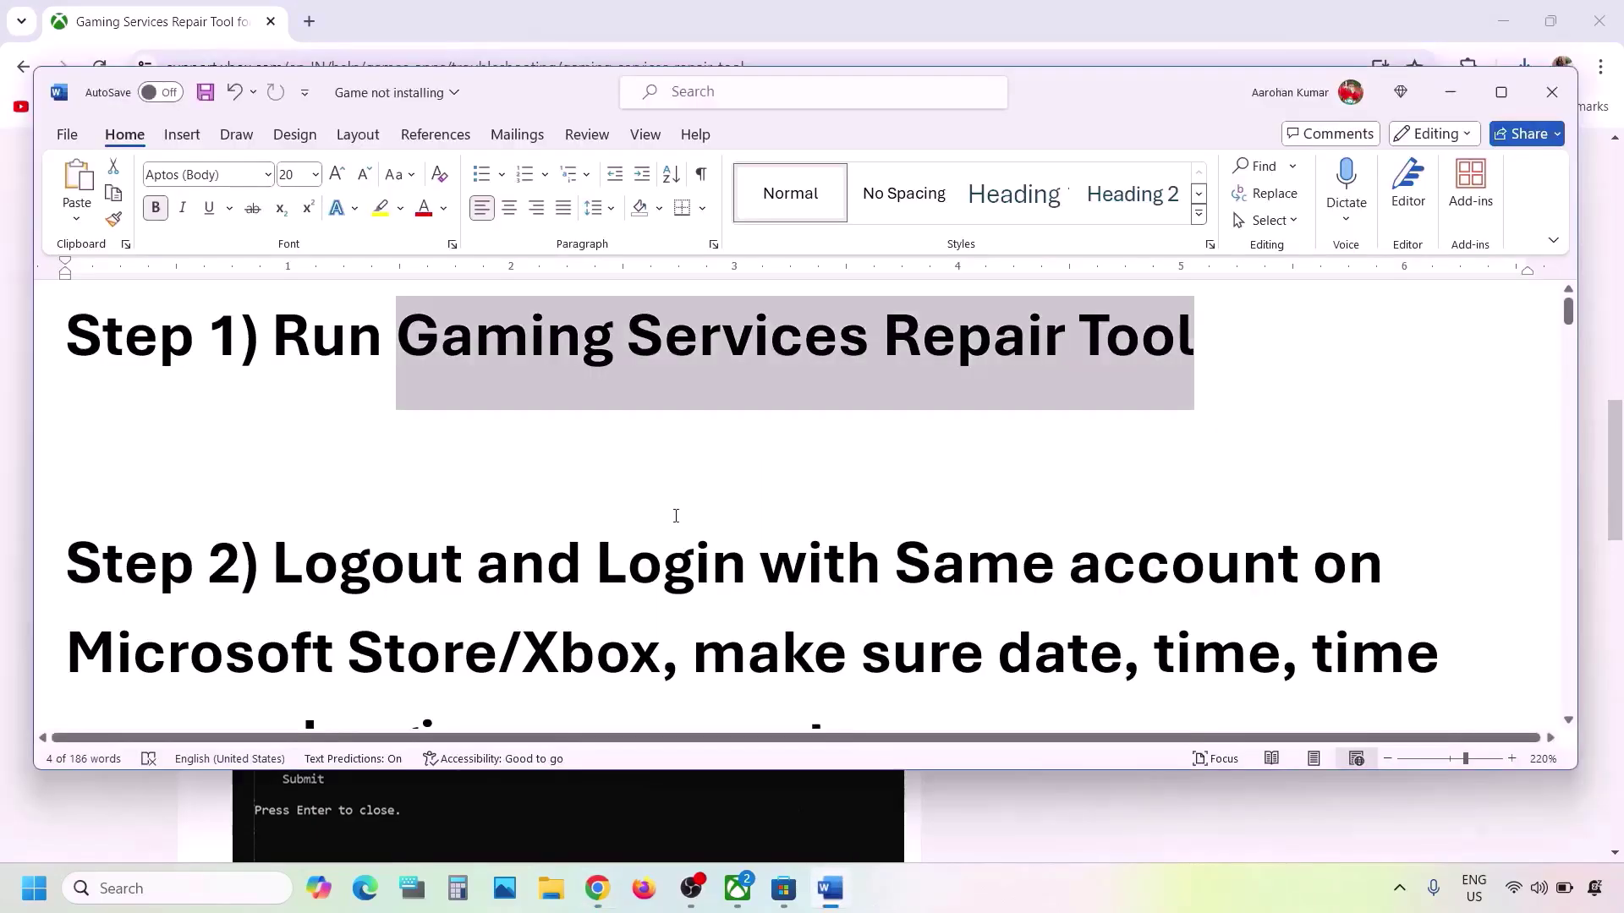
- Read Step 2 on re-signing in and checking date, time and region, then switch to Microsoft Store
scroll(674, 515, "down", 2)
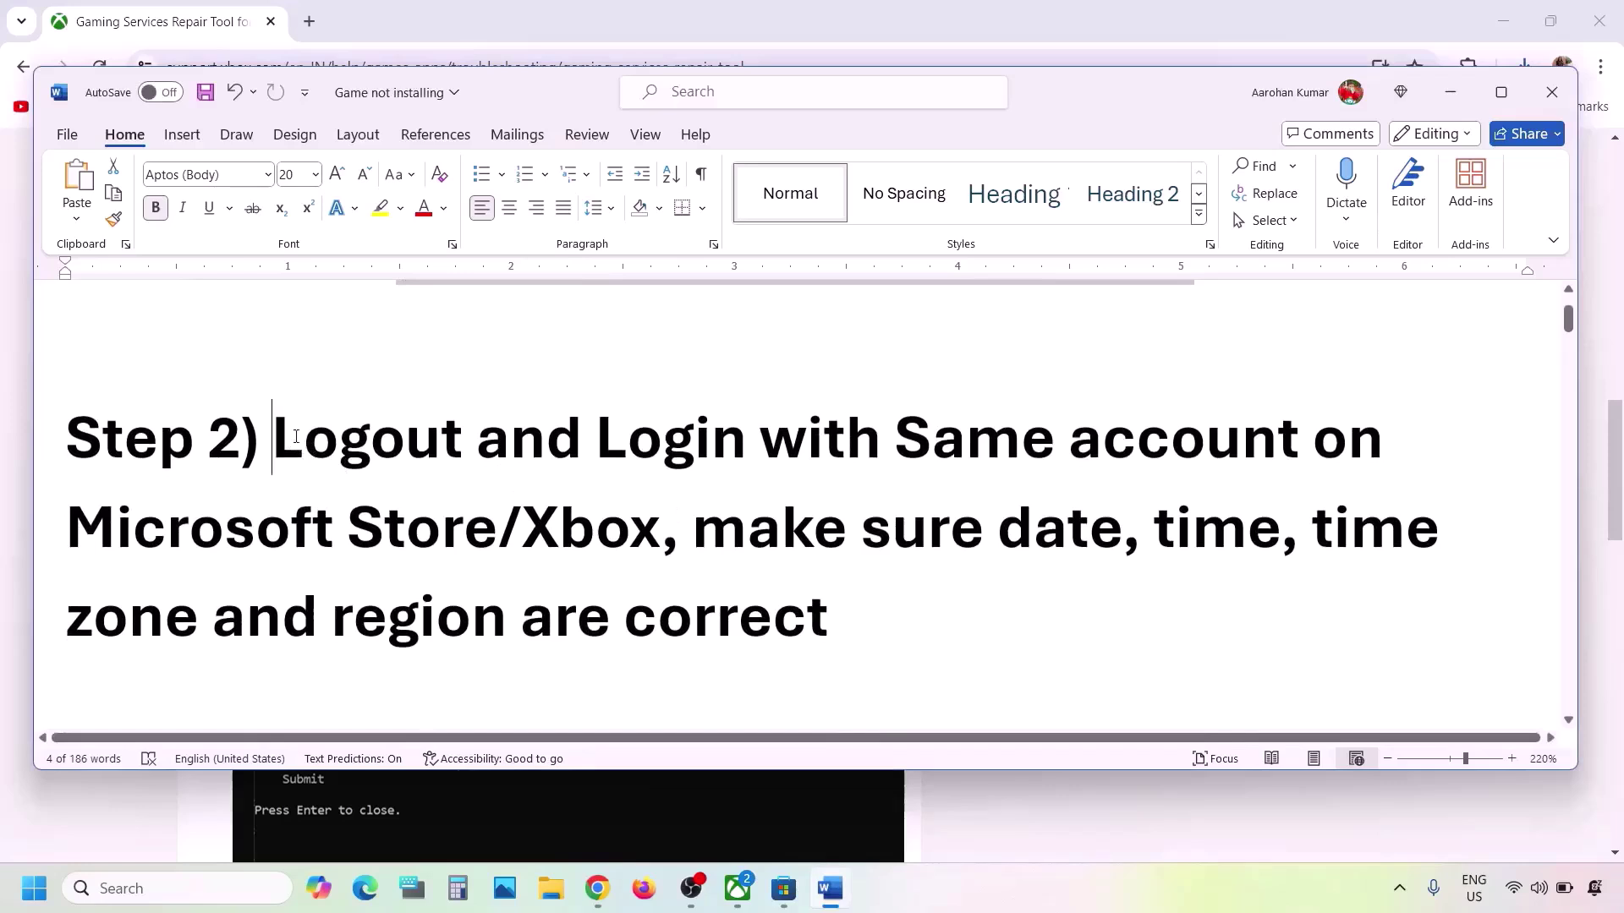
left_click_drag(296, 437, 662, 532)
left_click(657, 533)
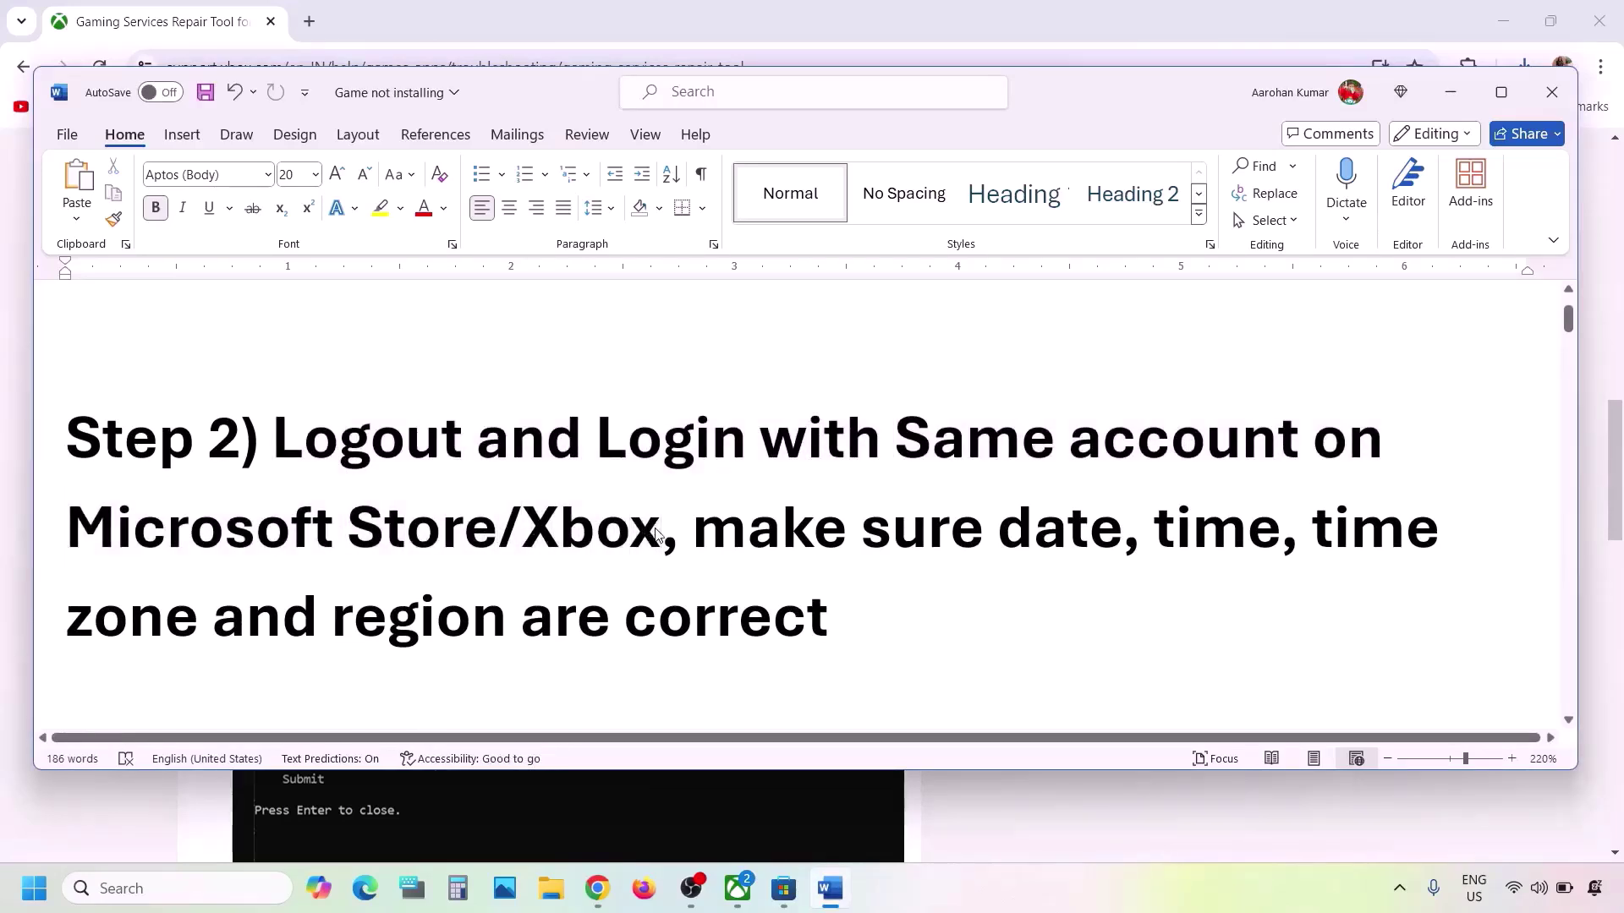
left_click(783, 888)
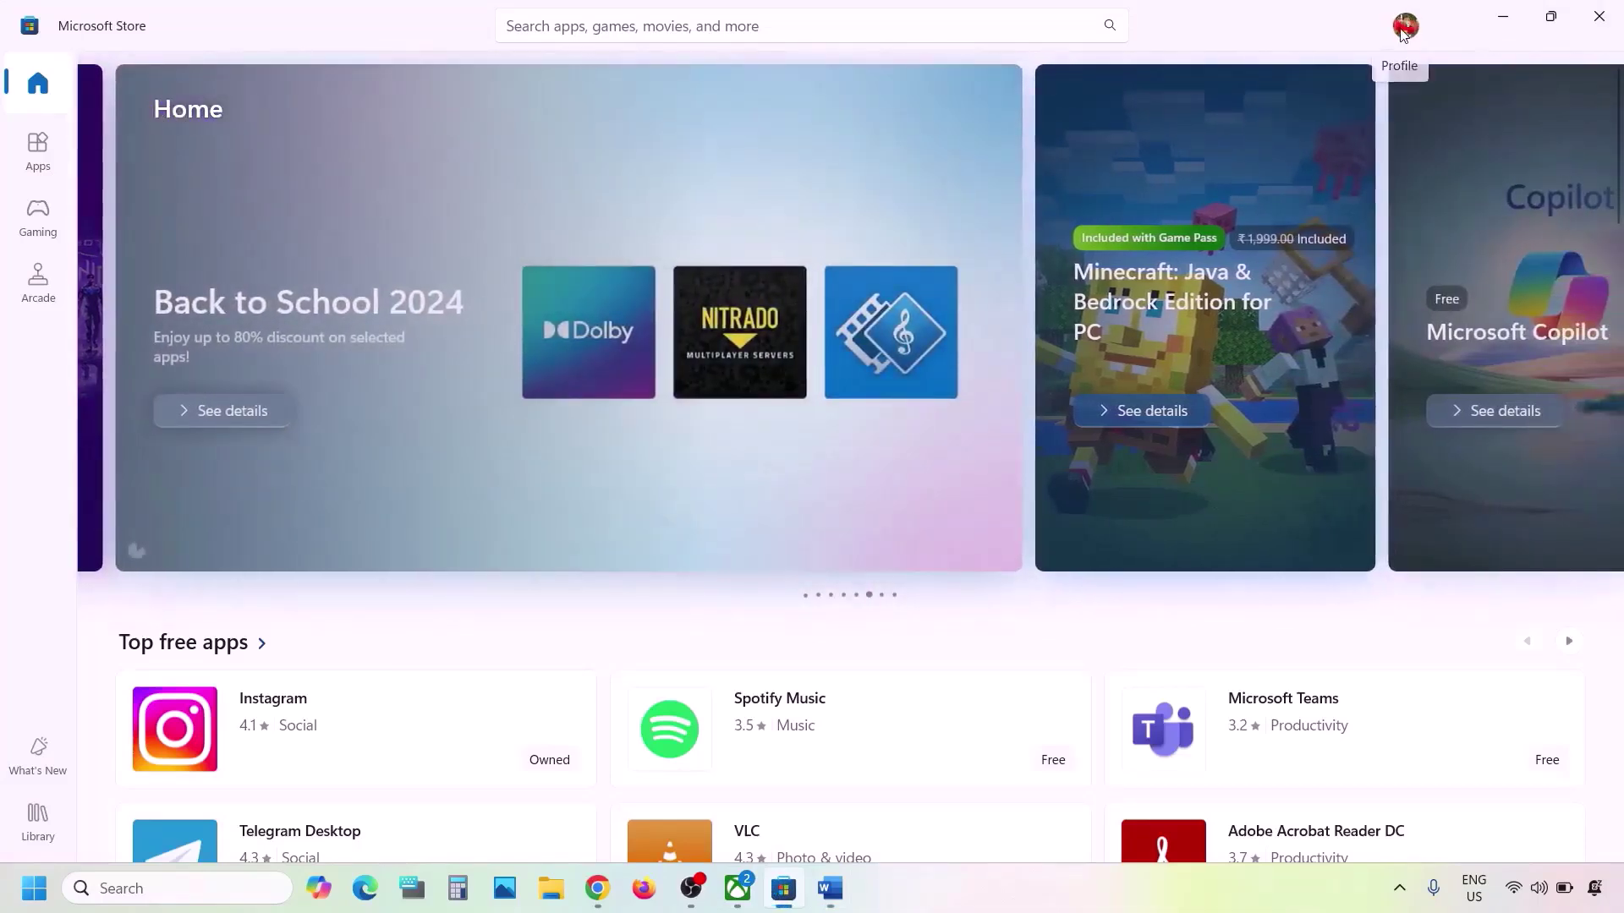
- Sign out of Microsoft Store and back in with the same account, verifying with the PIN
left_click(1403, 31)
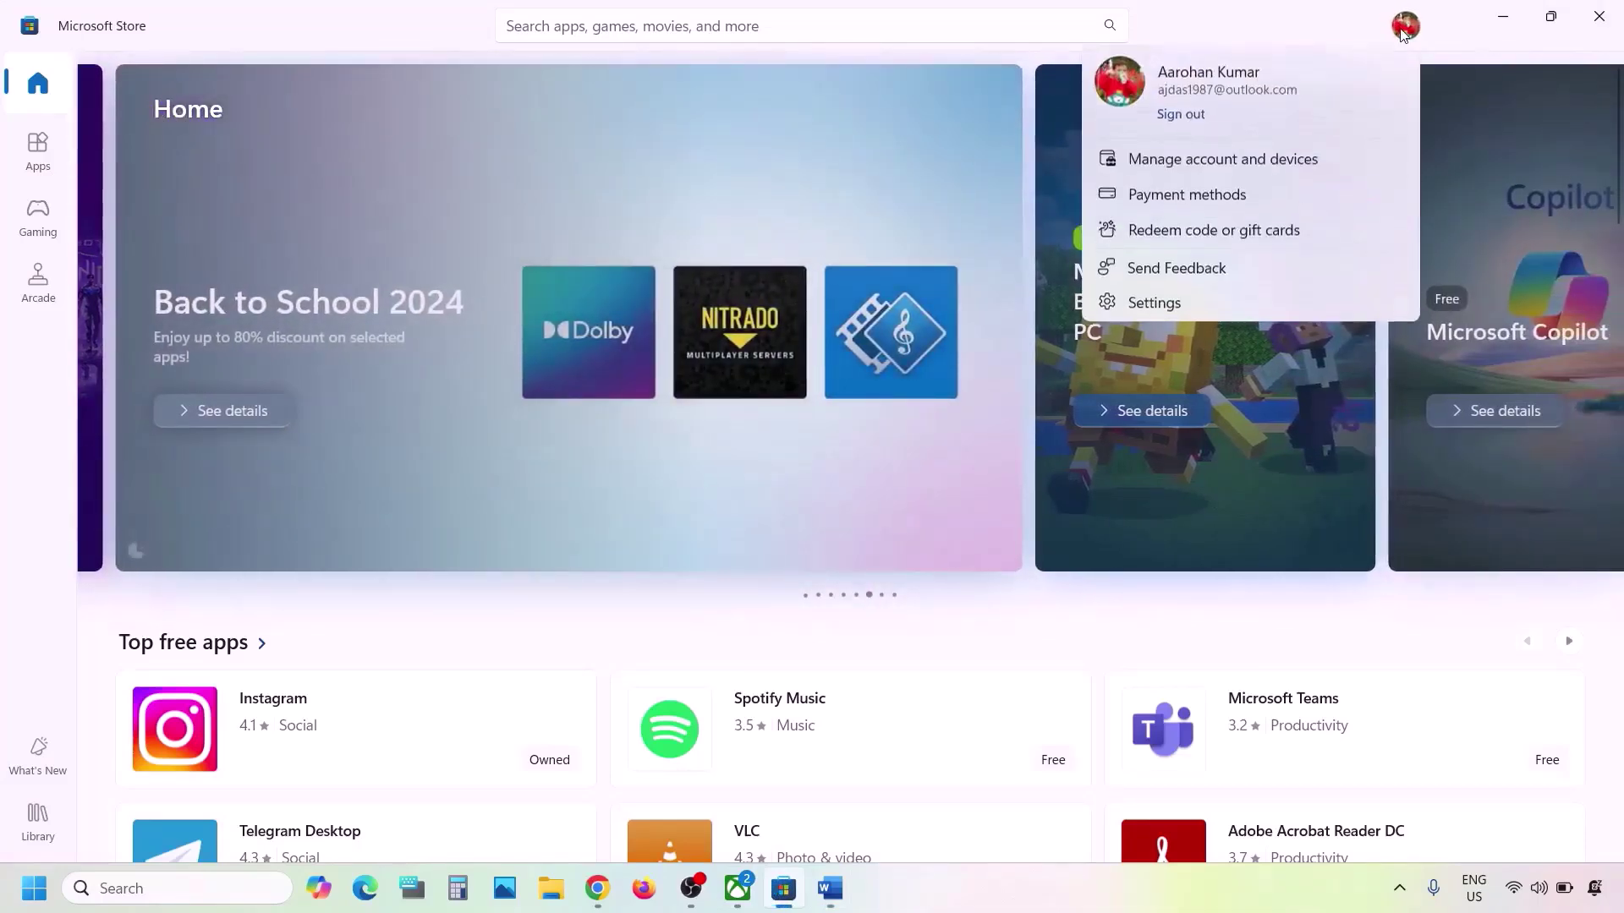
left_click(1182, 125)
left_click(1199, 74)
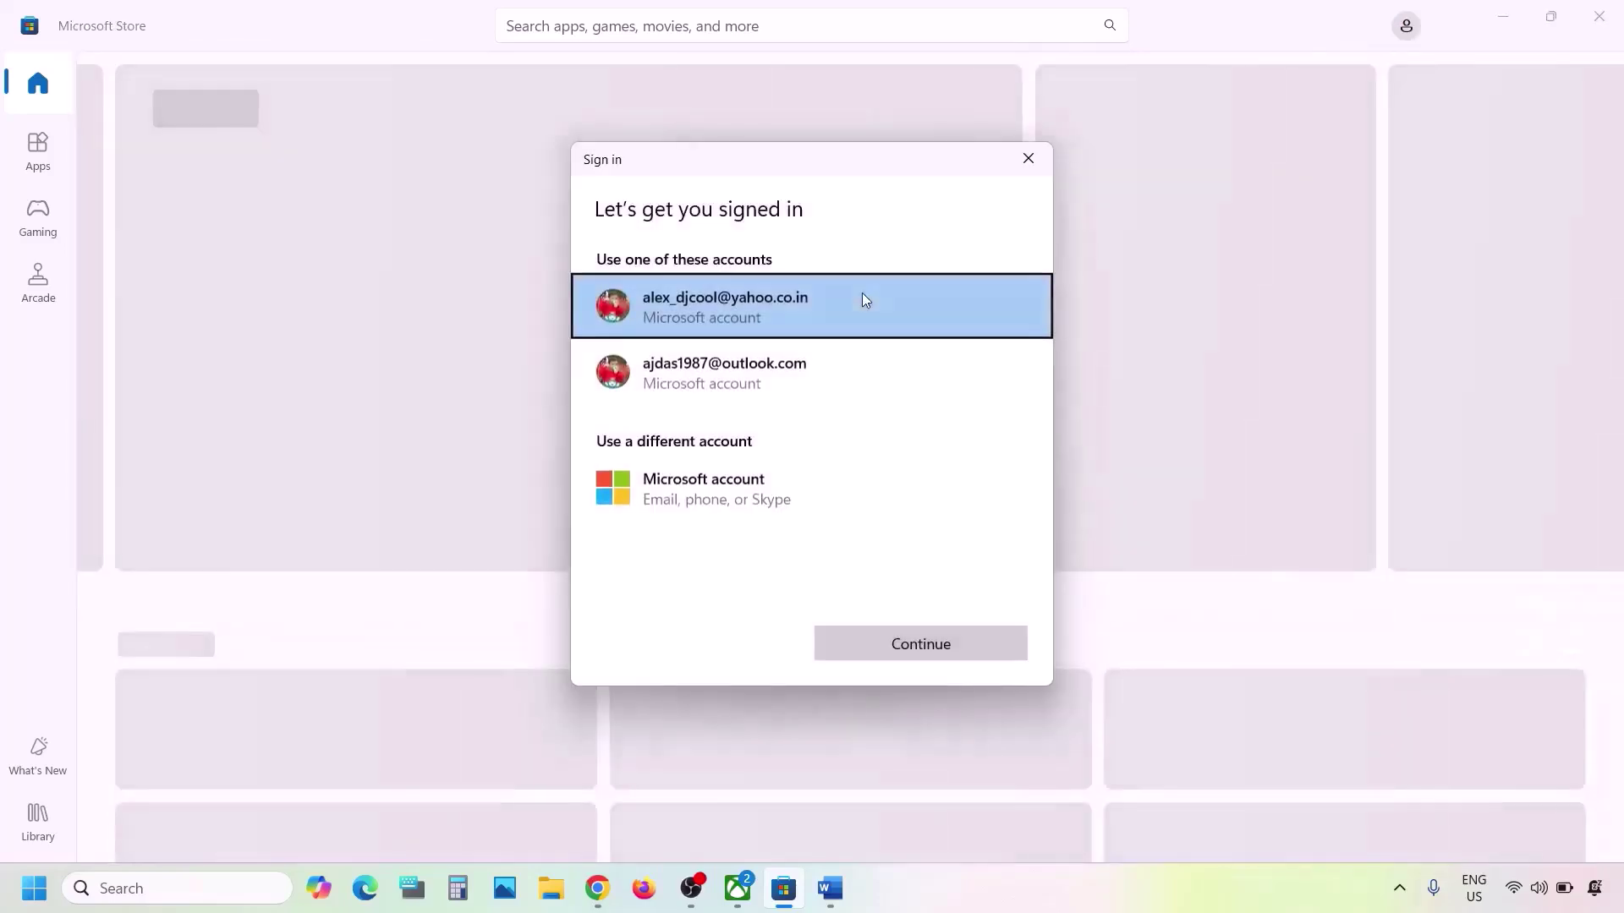
left_click(768, 377)
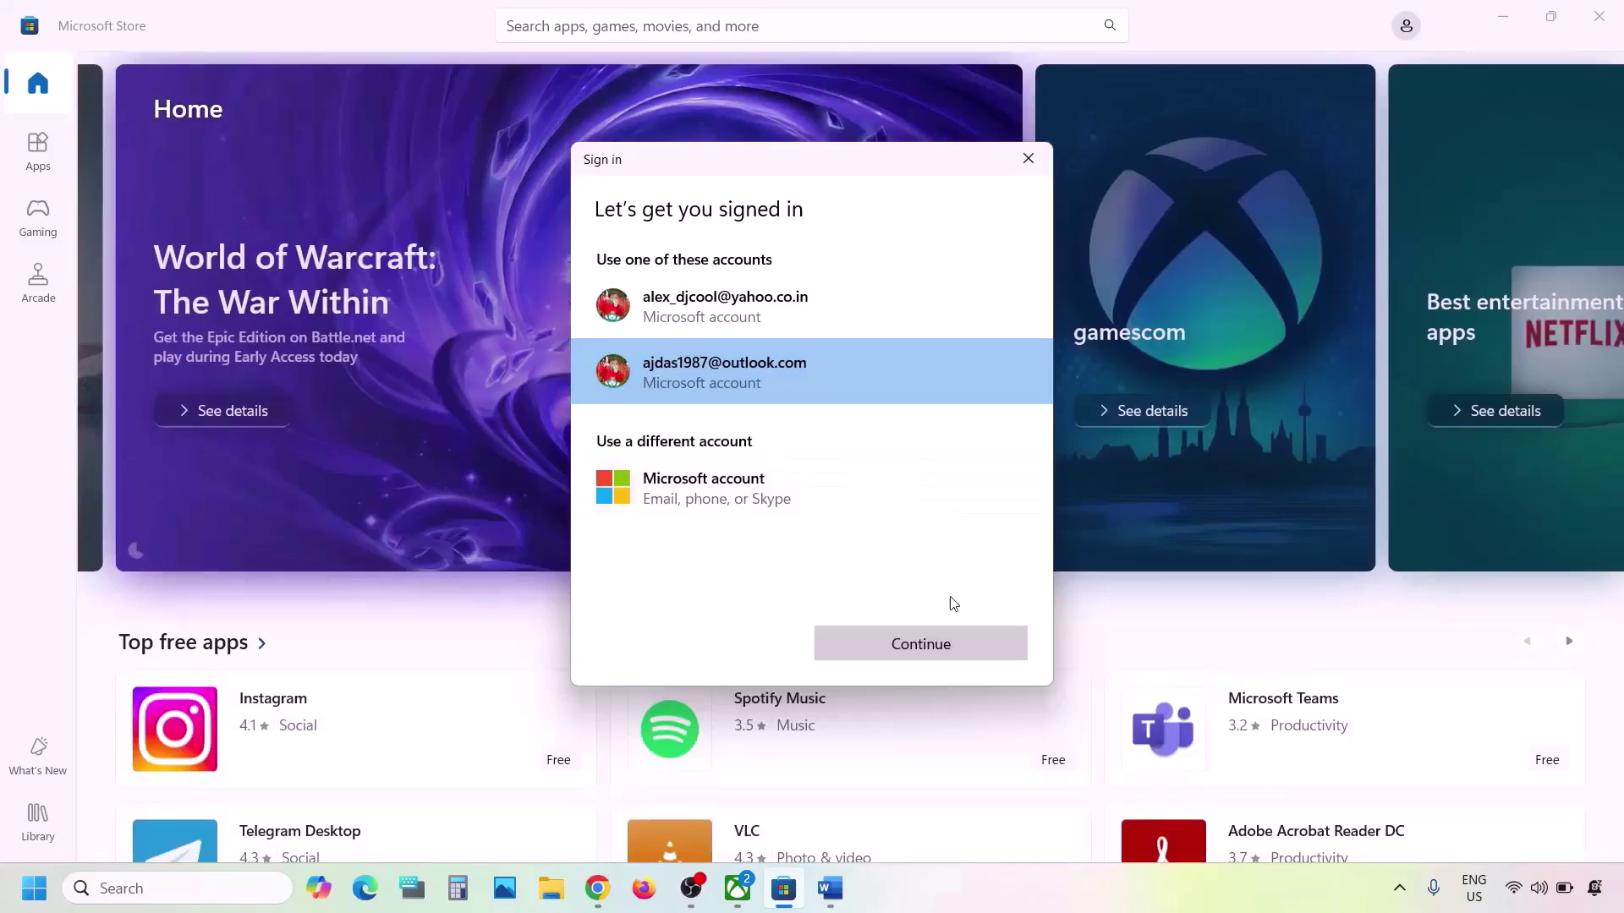
left_click(872, 643)
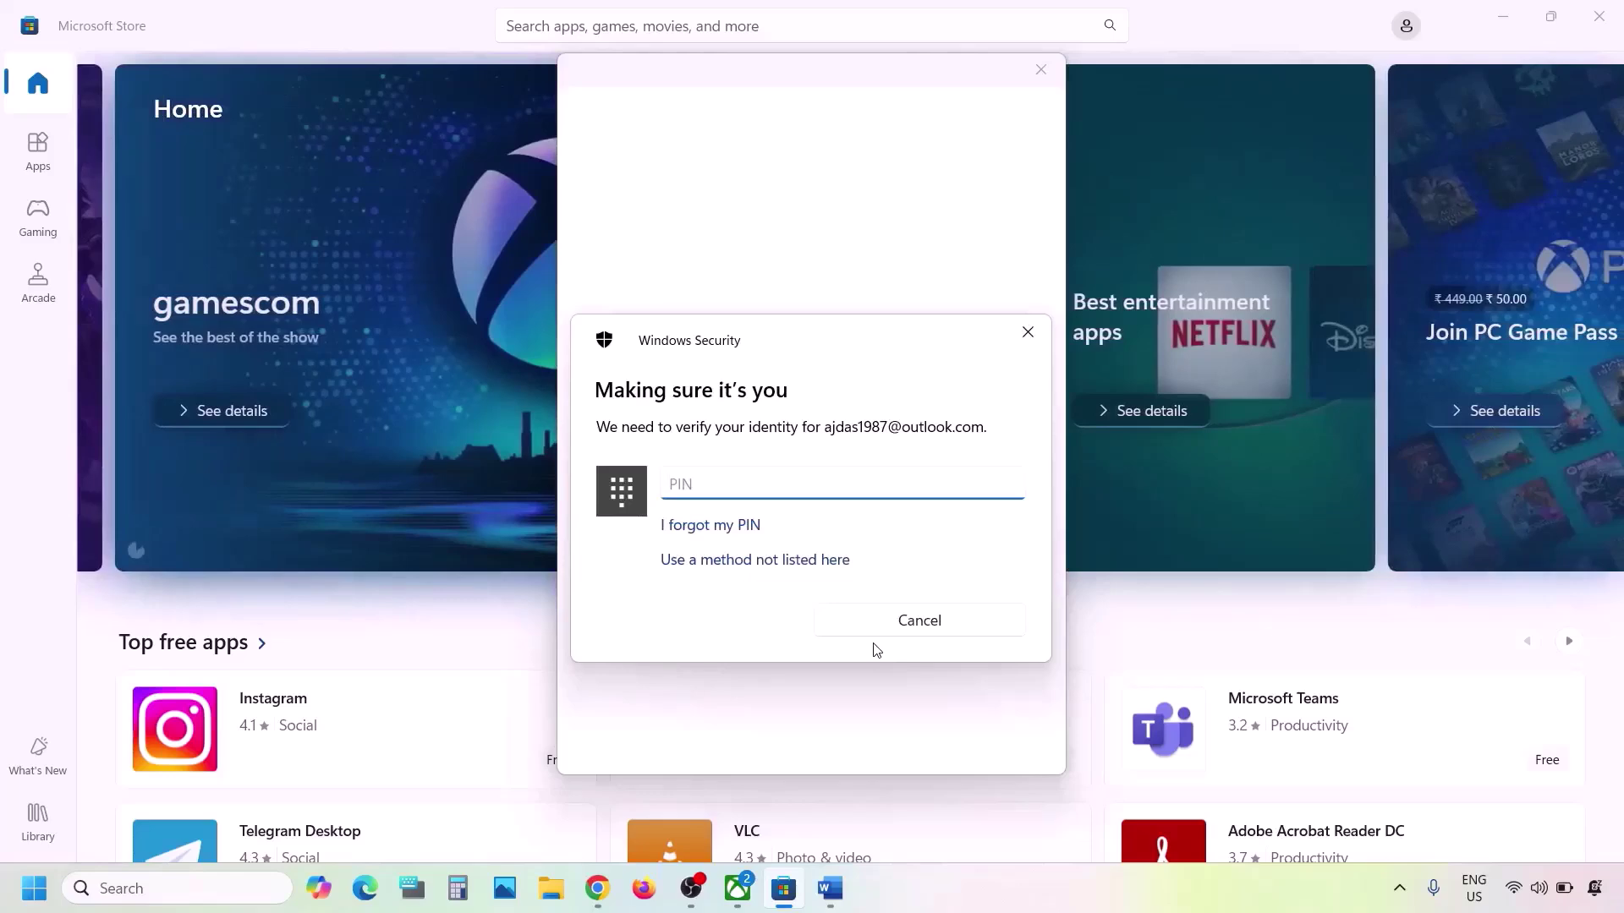
type("1")
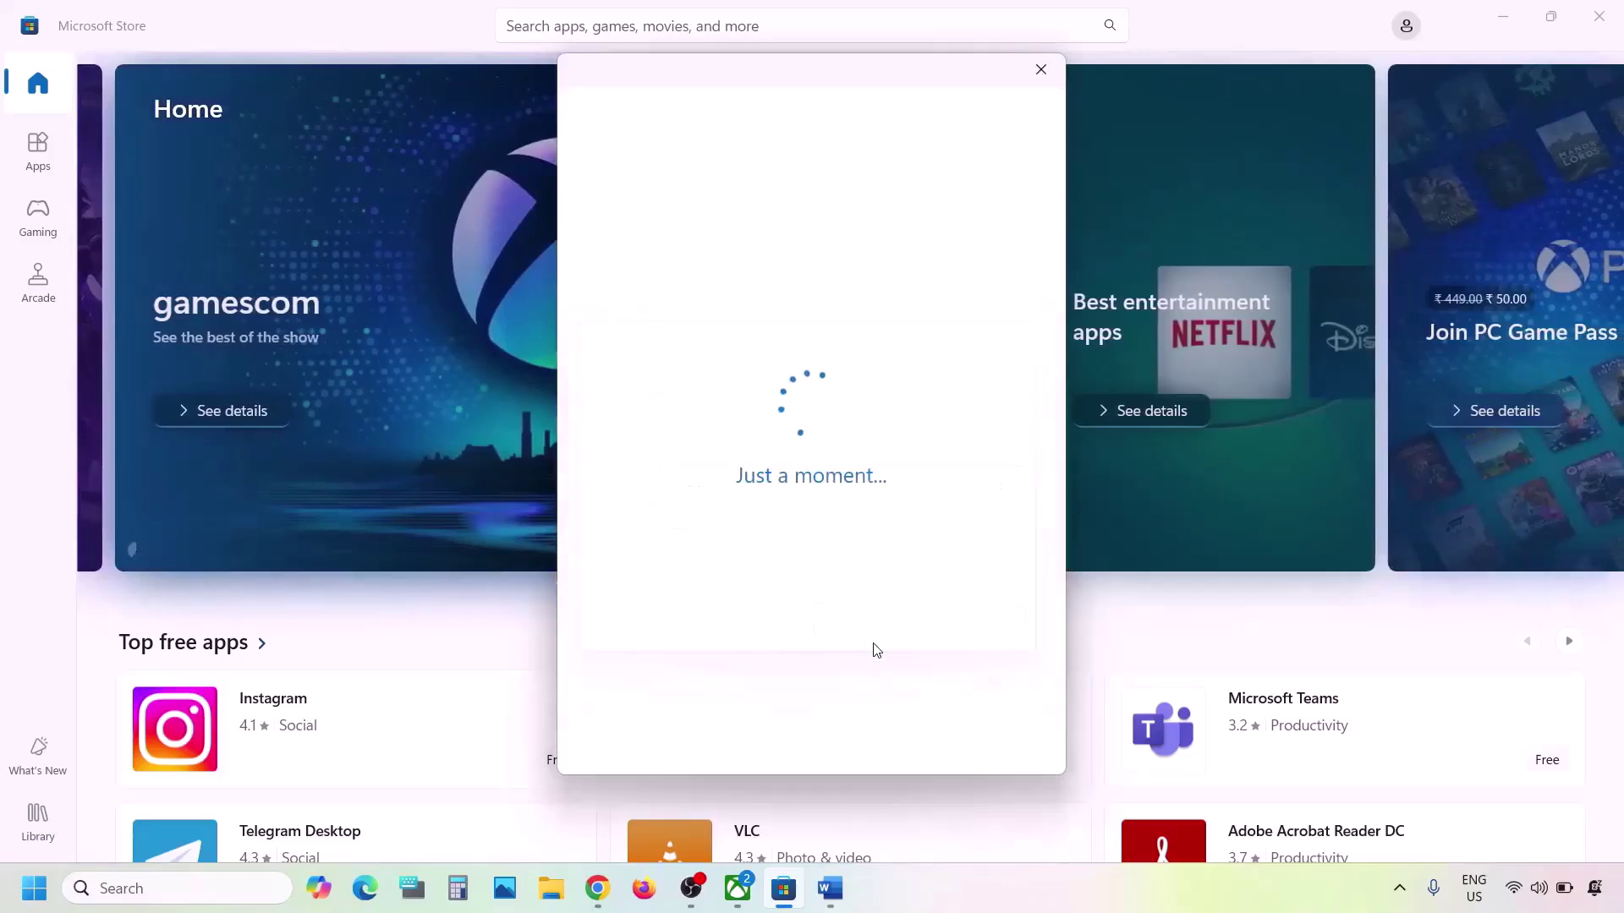
left_click(738, 892)
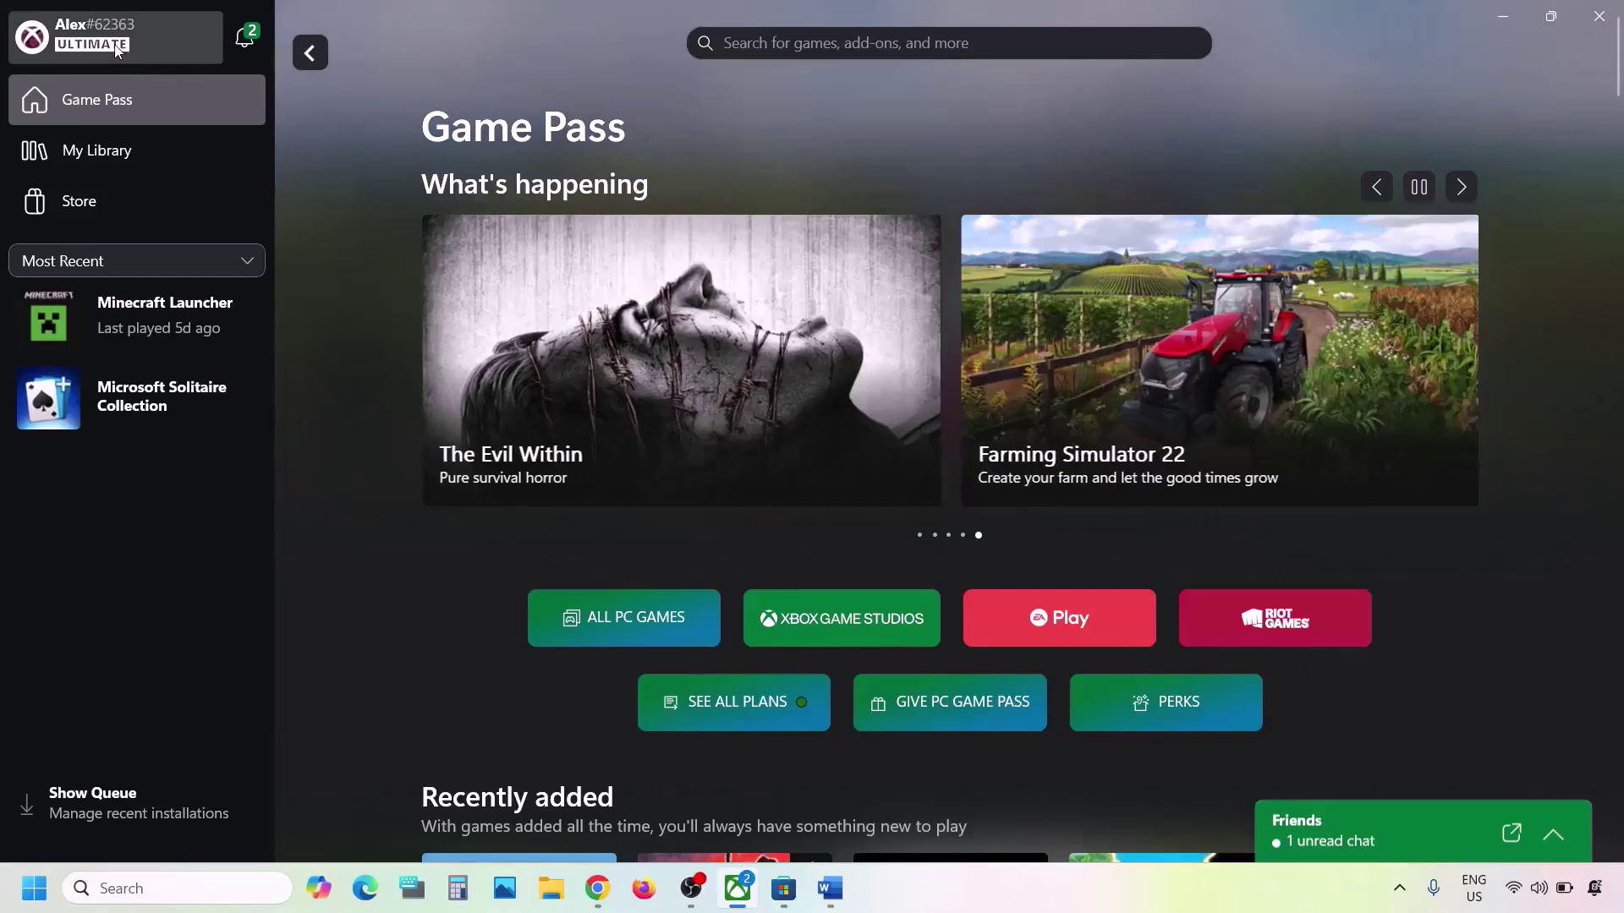
- Sign out of the Xbox app, sign back in with the same account, and choose LET'S GO
left_click(118, 51)
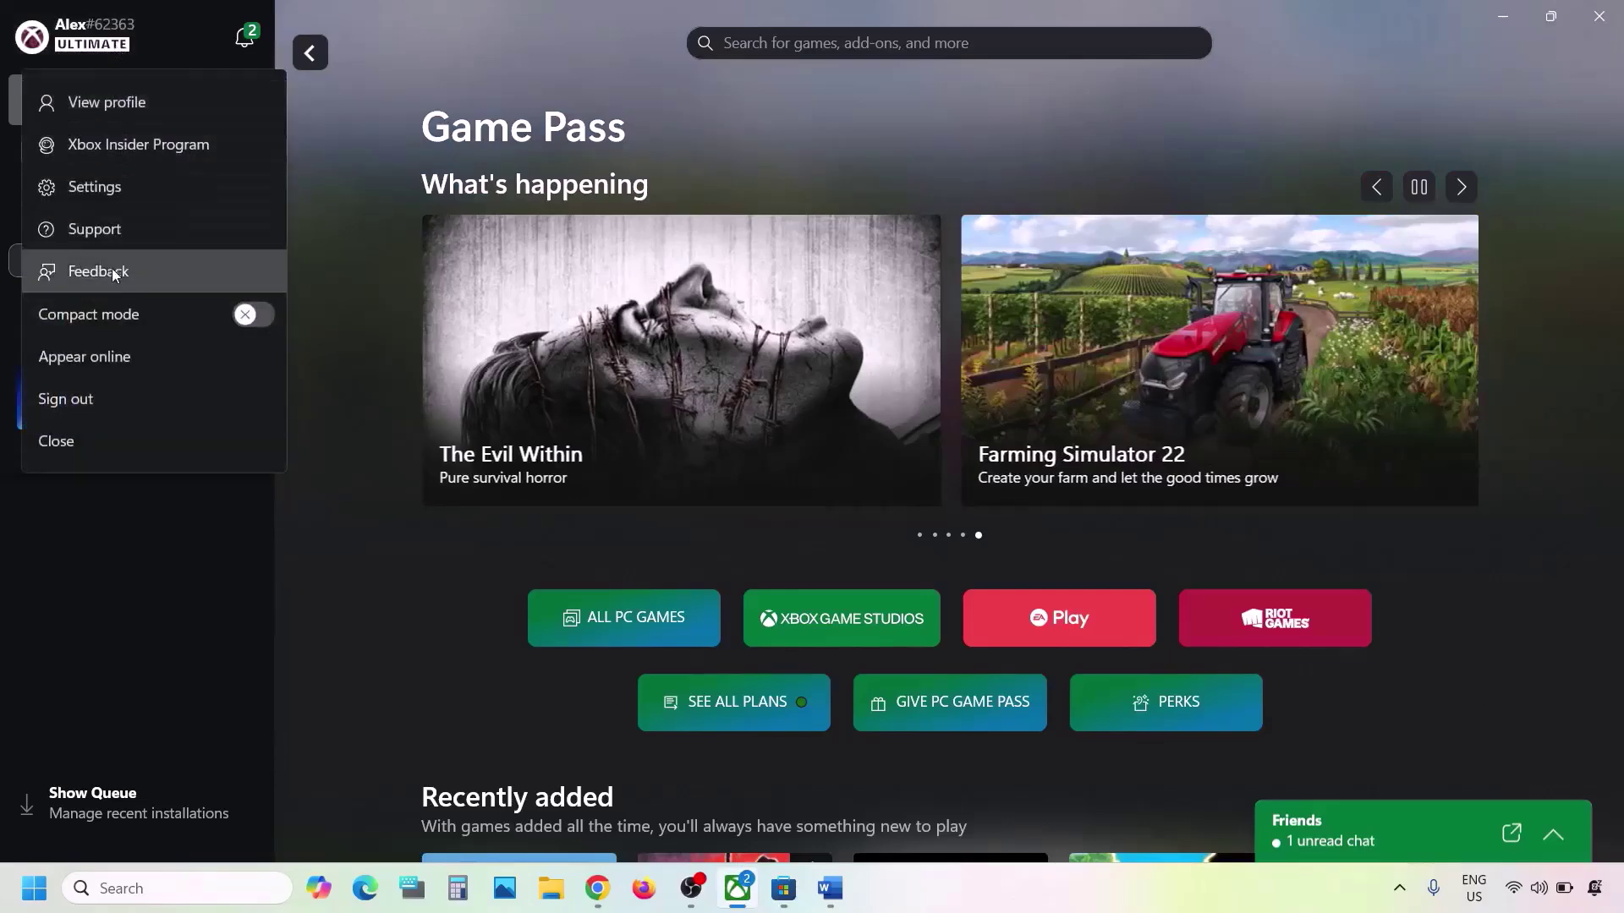
left_click(83, 401)
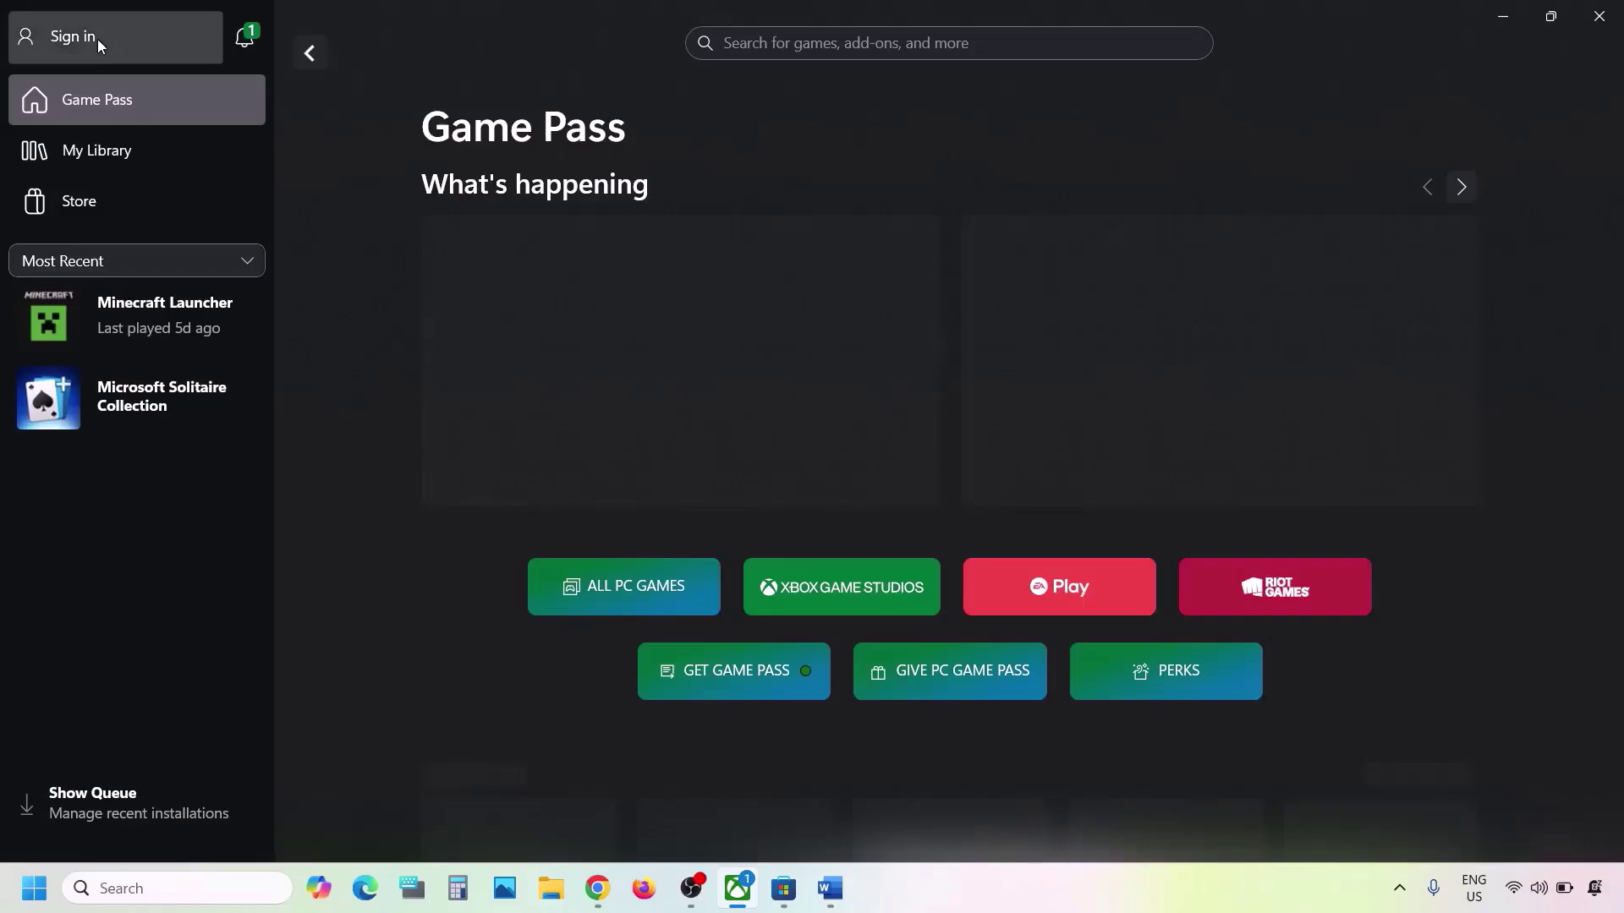
left_click(90, 48)
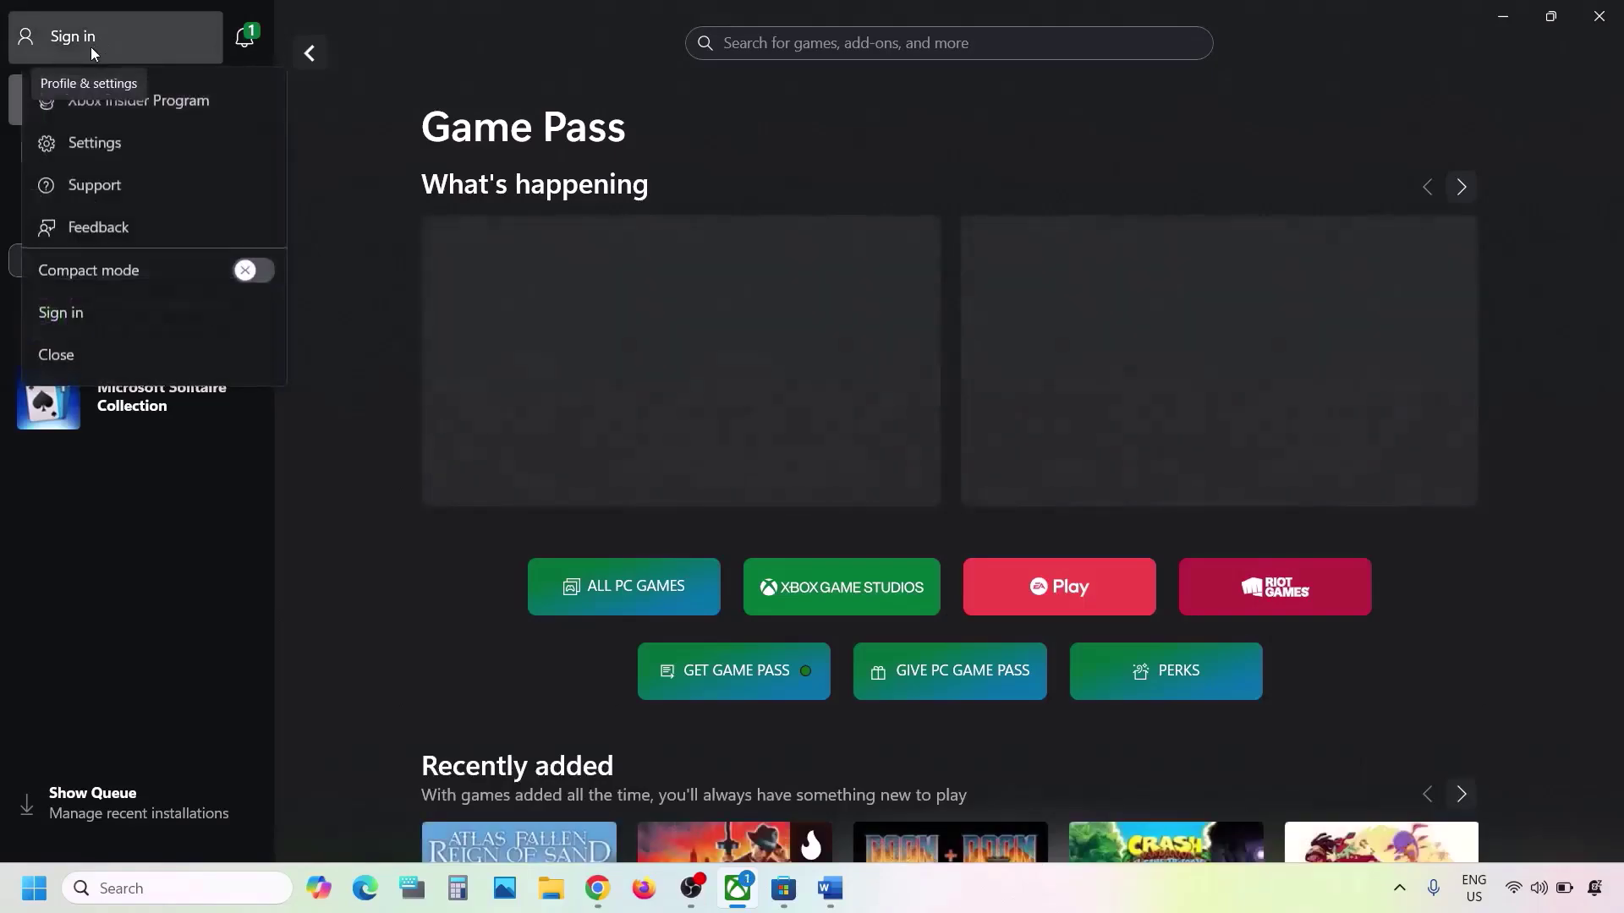
left_click(80, 309)
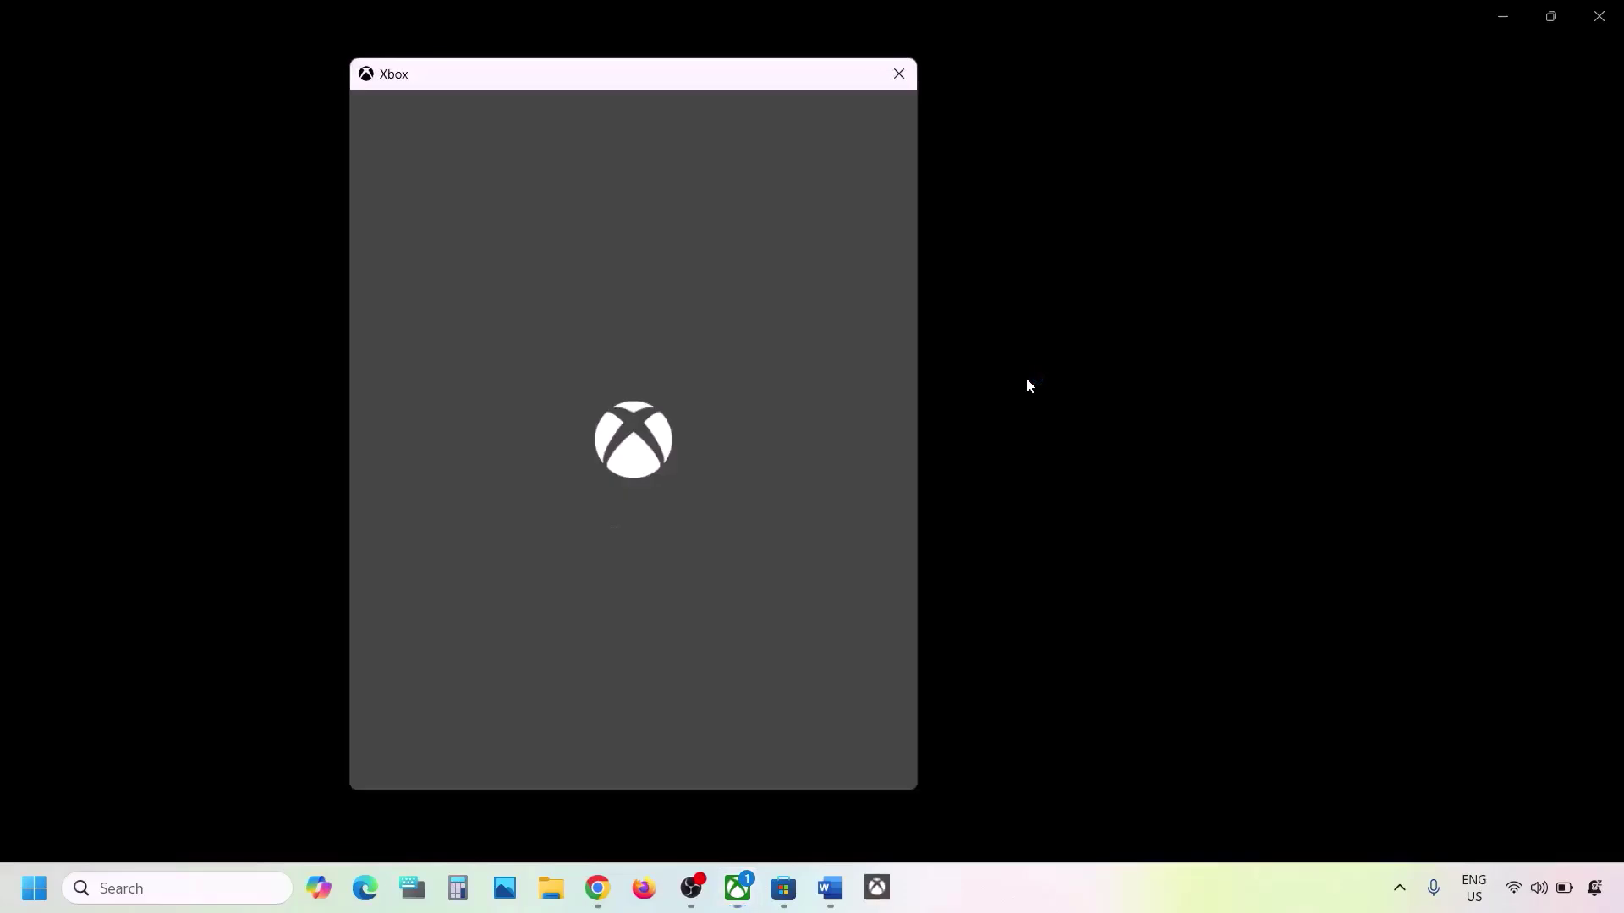
left_click(634, 372)
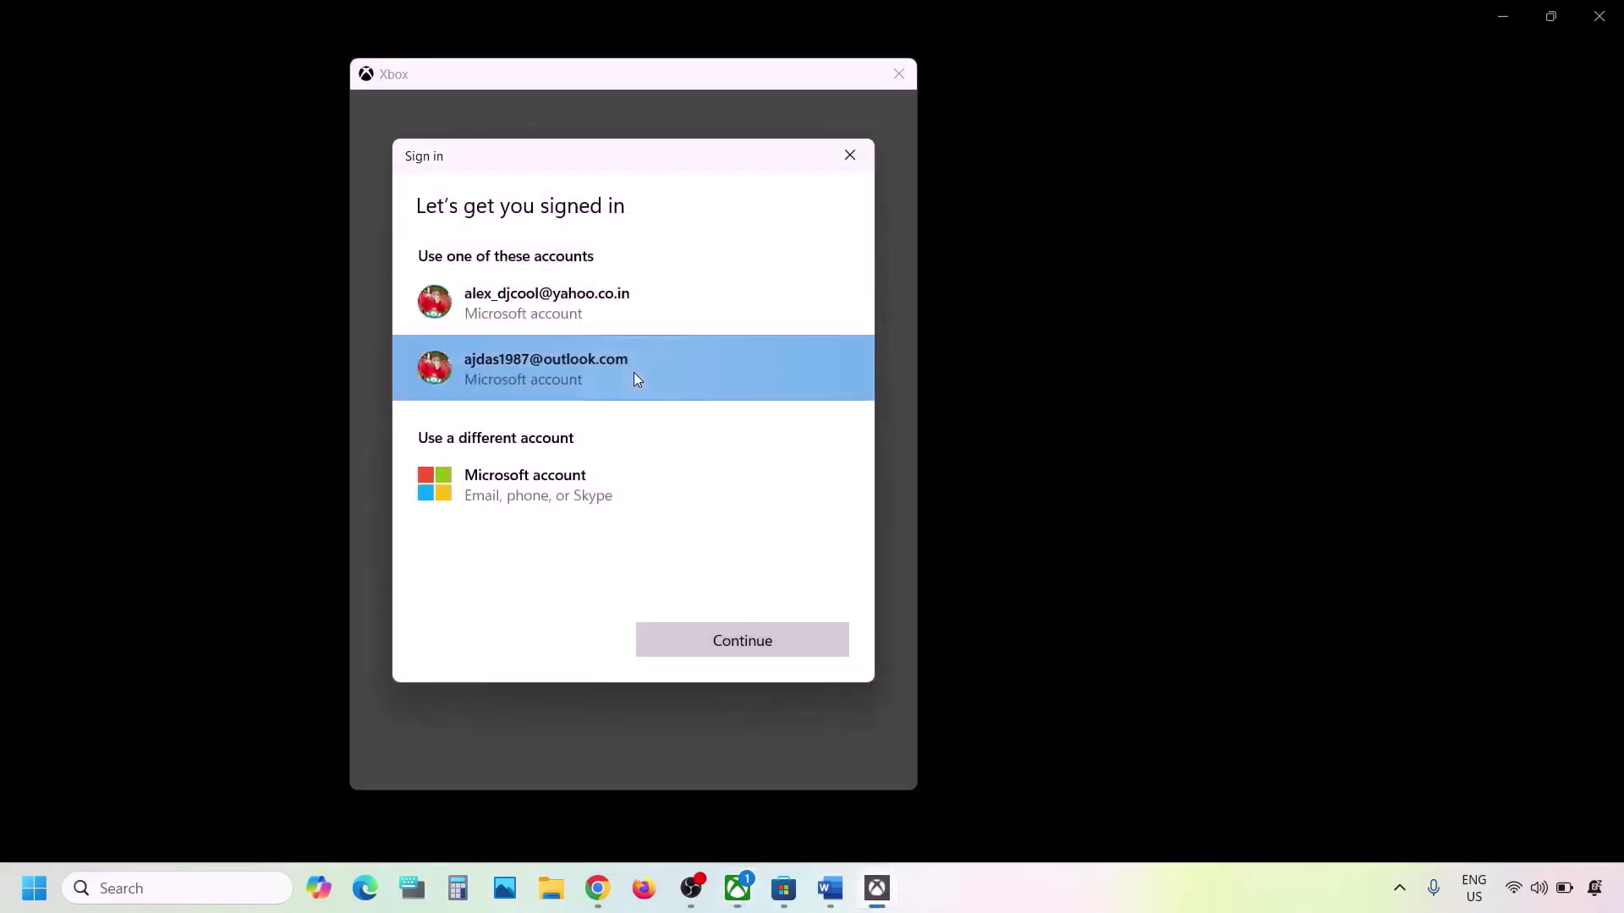
left_click(748, 651)
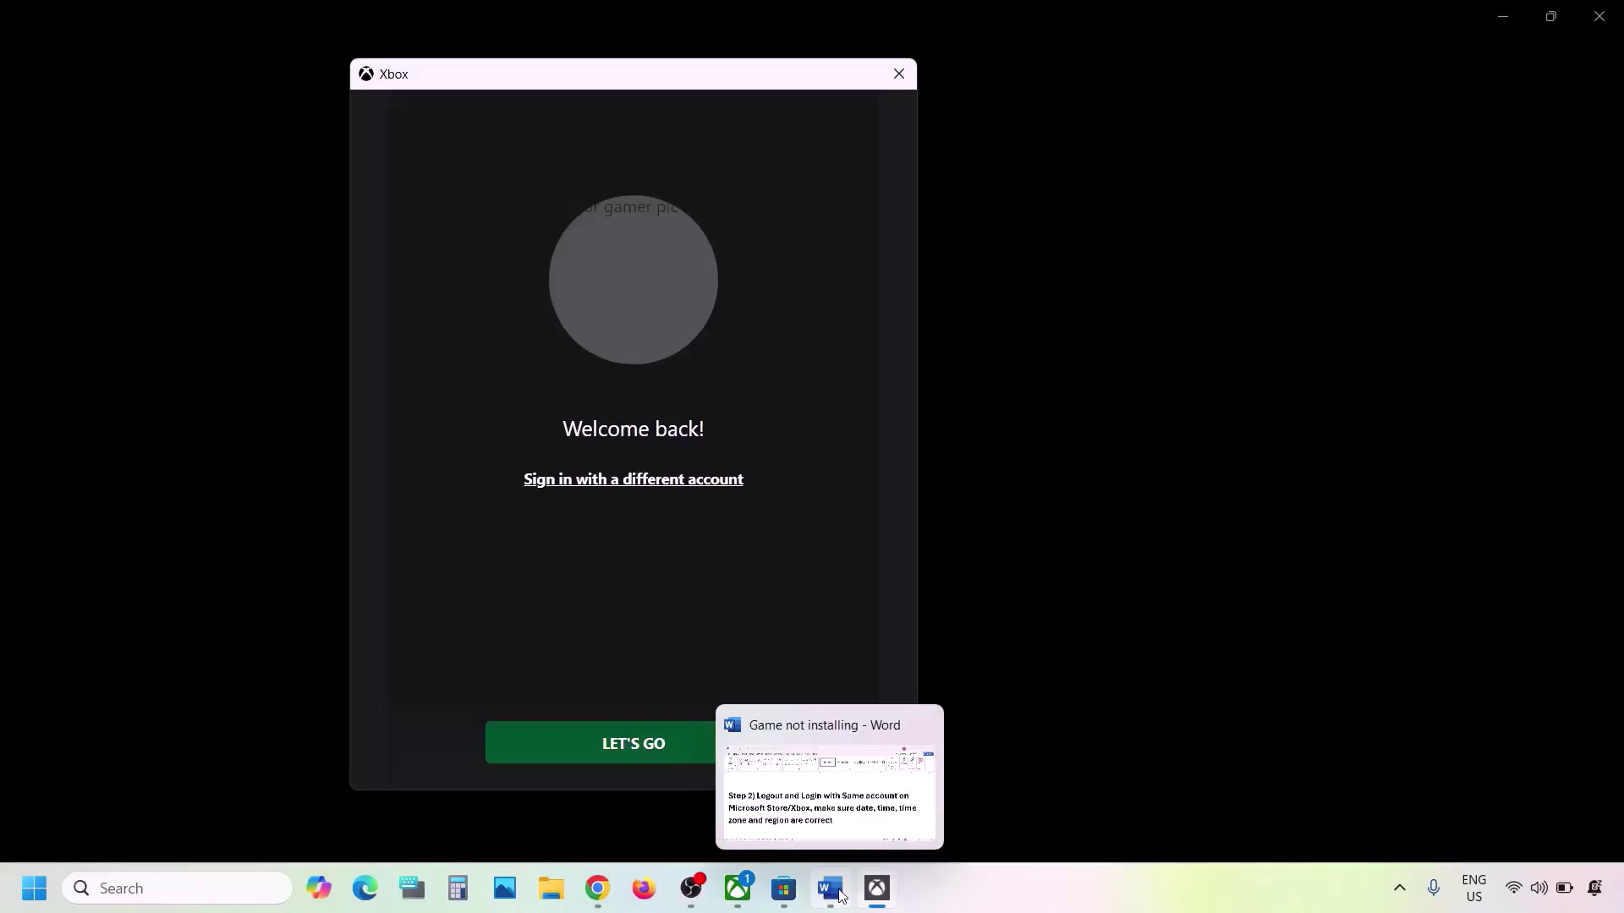
left_click(637, 747)
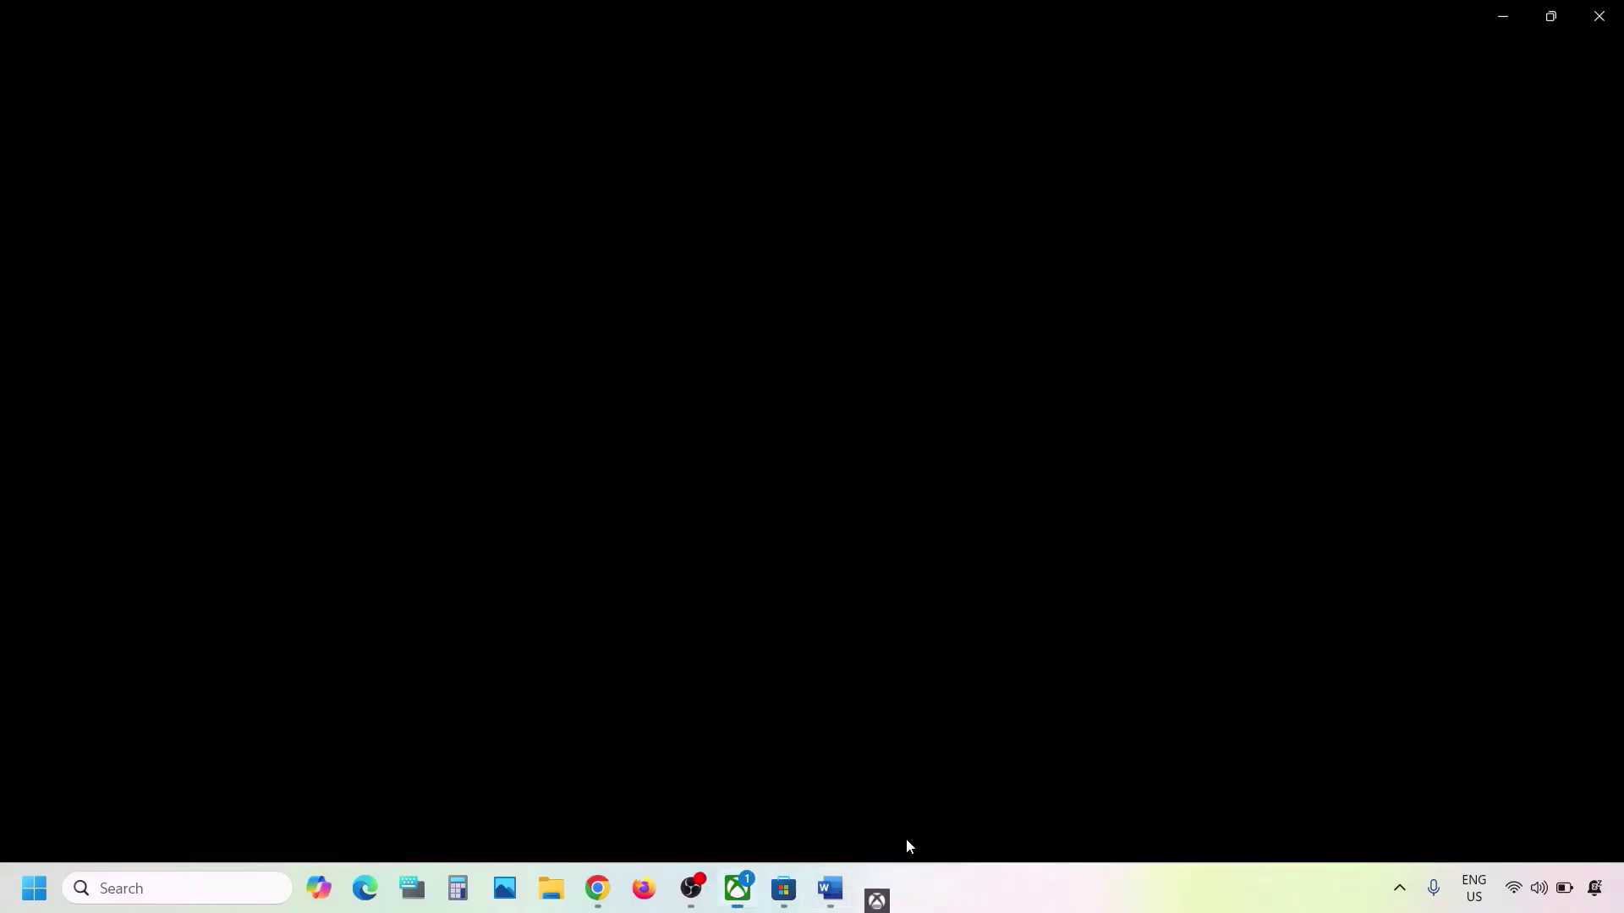
- Select the date, time and region instruction in the Word troubleshooting notes
left_click(830, 888)
scroll(545, 471, "down", 2)
scroll(545, 471, "up", 2)
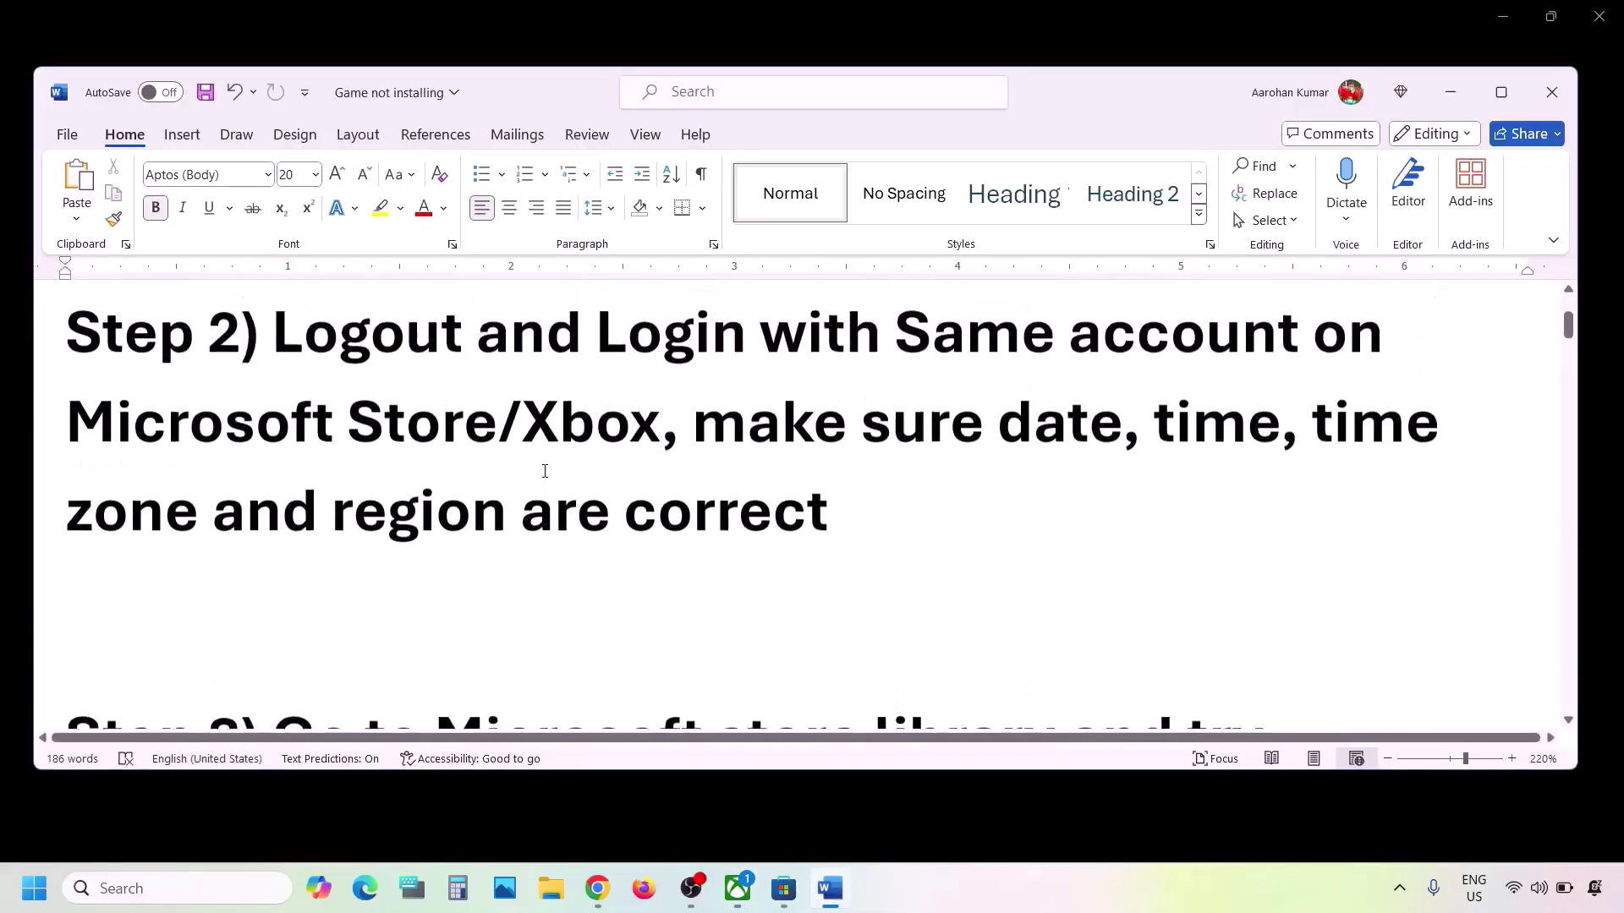
left_click(690, 430)
left_click_drag(1005, 411, 897, 521)
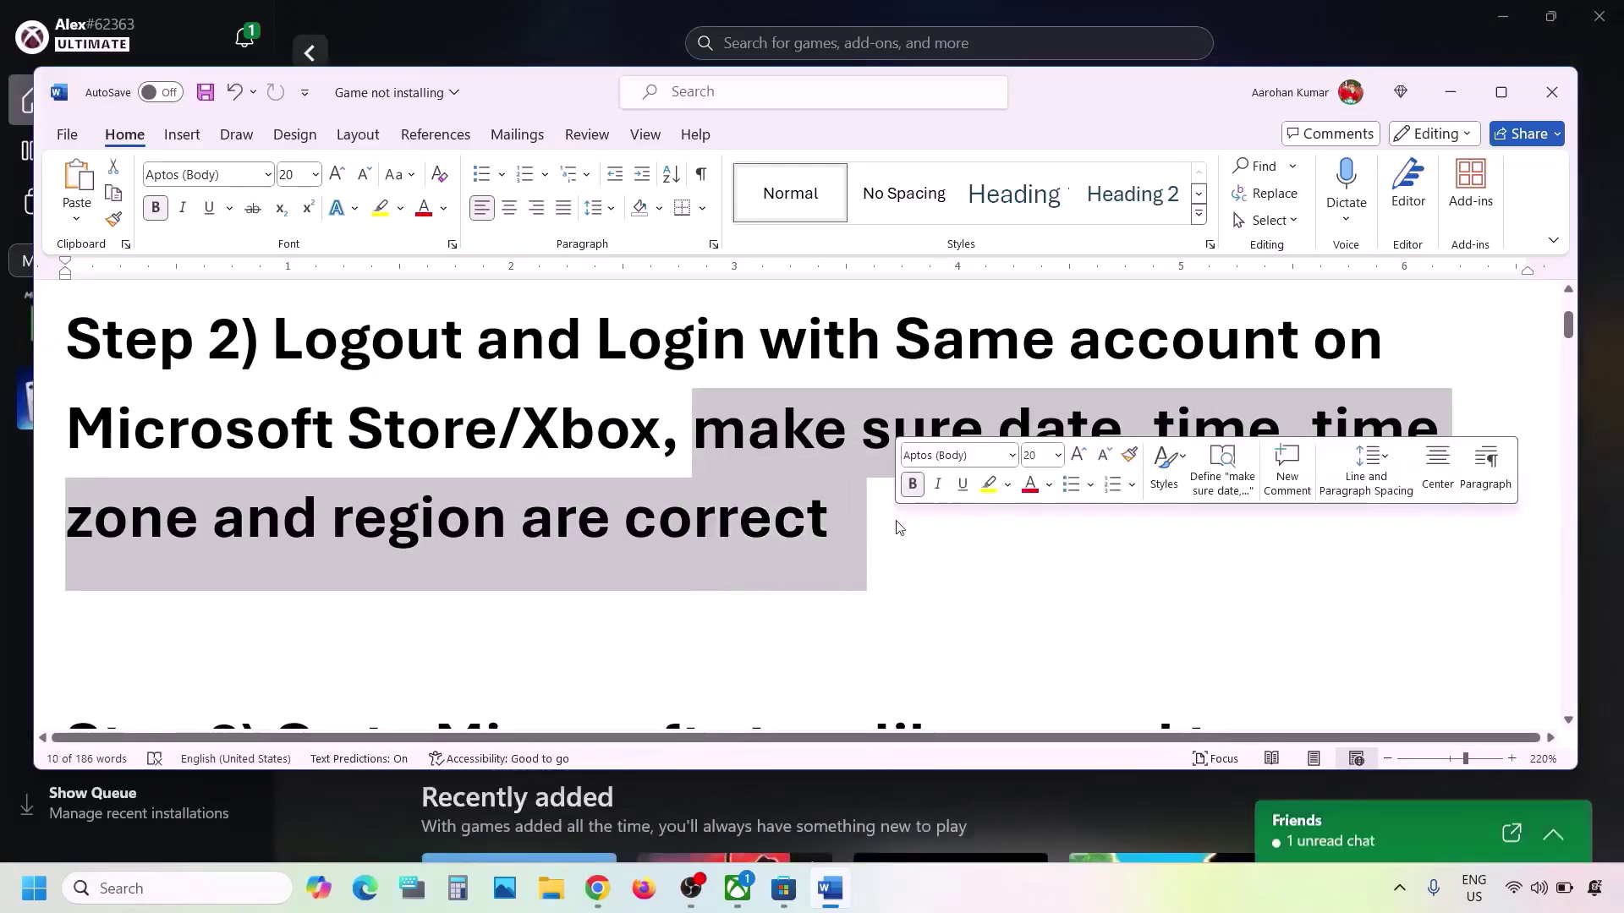
- Confirm automatic time with time zone UTC+05:30 on the Settings Date & time page
left_click(34, 888)
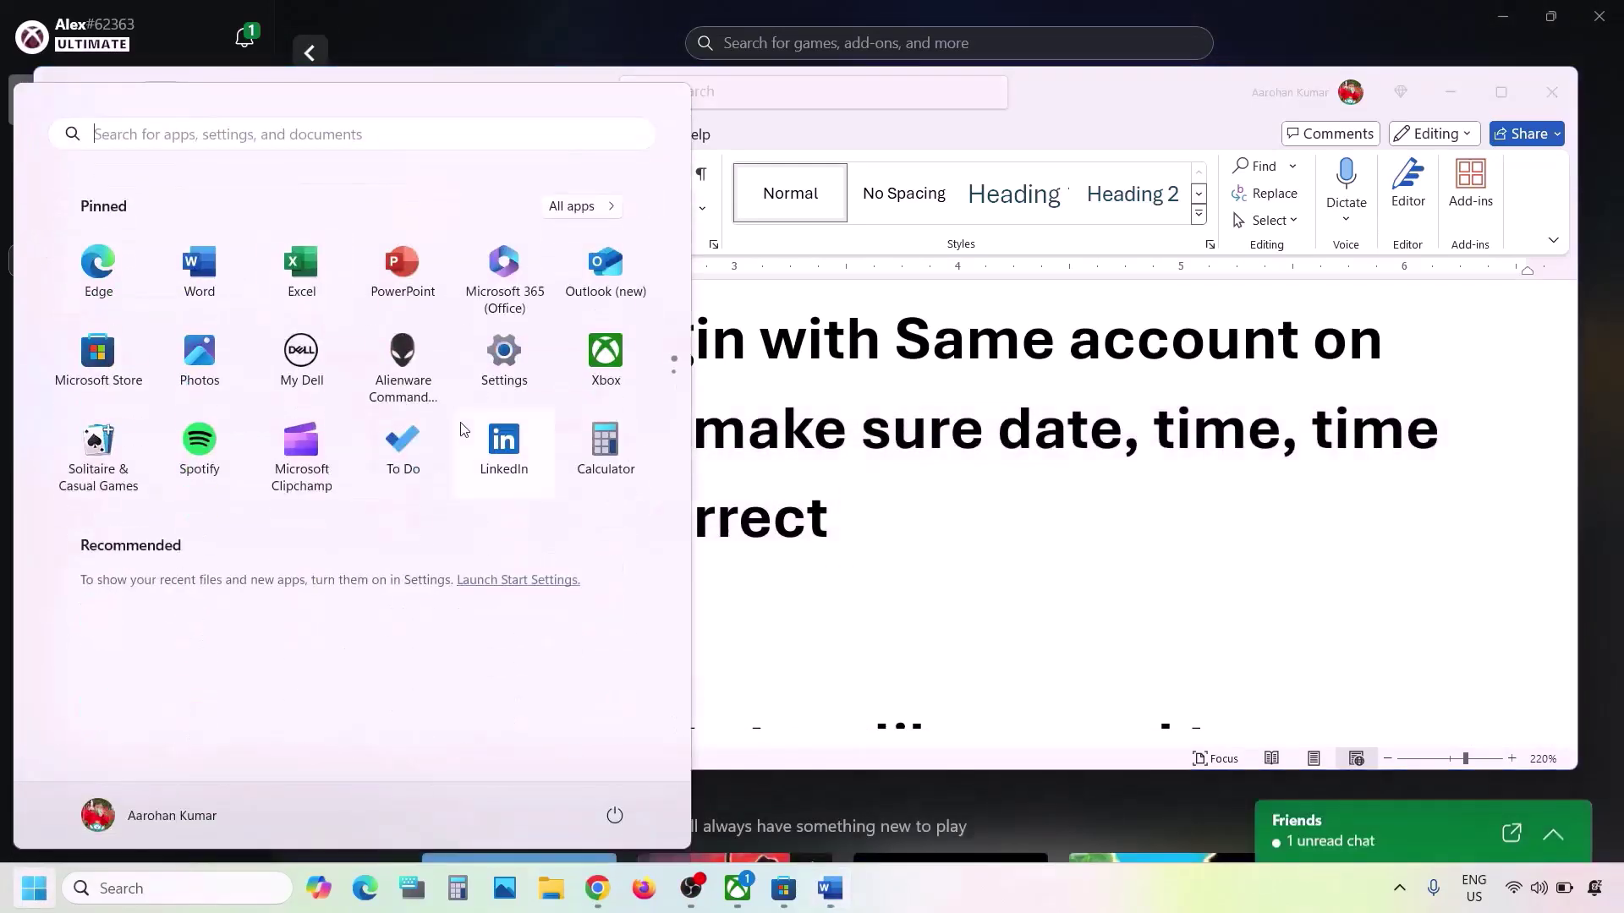
left_click(499, 359)
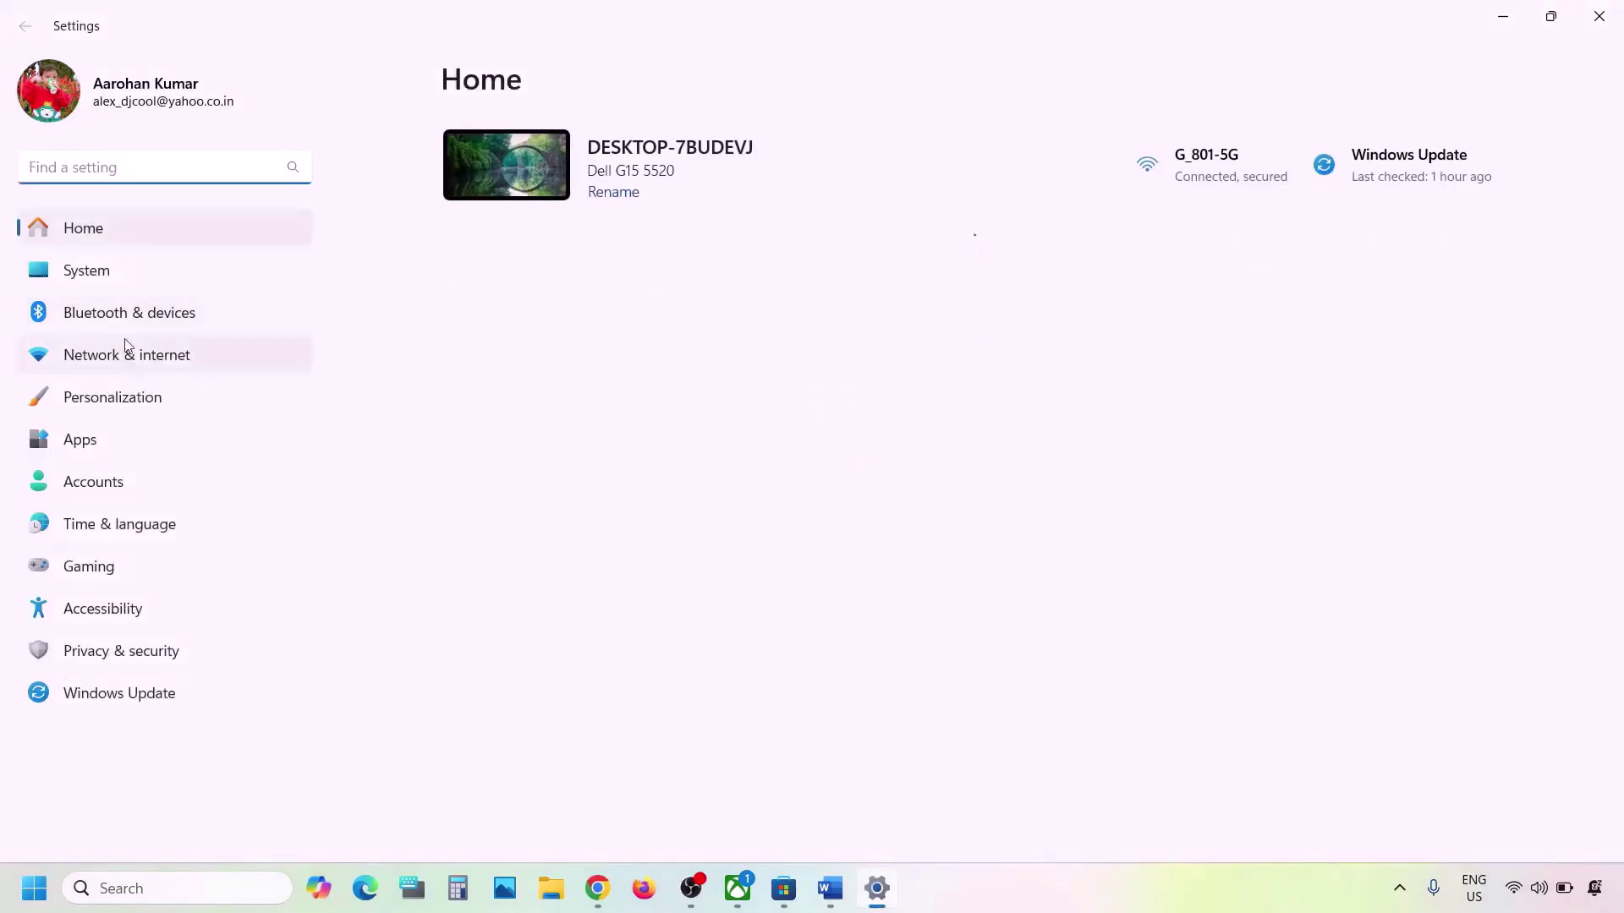
left_click(122, 532)
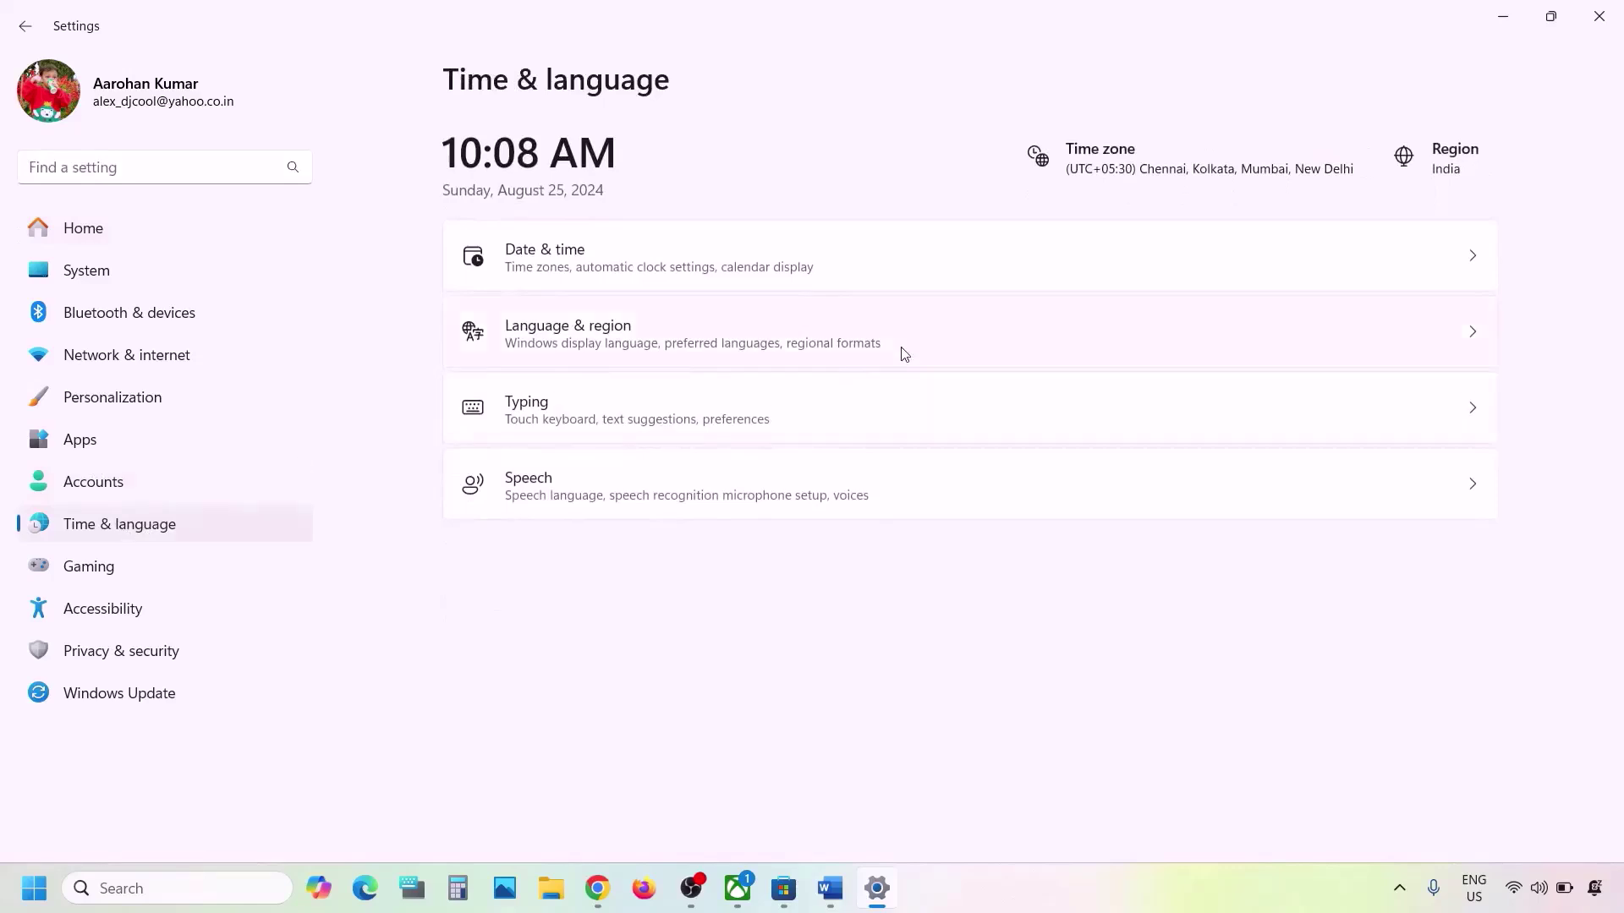
left_click(705, 271)
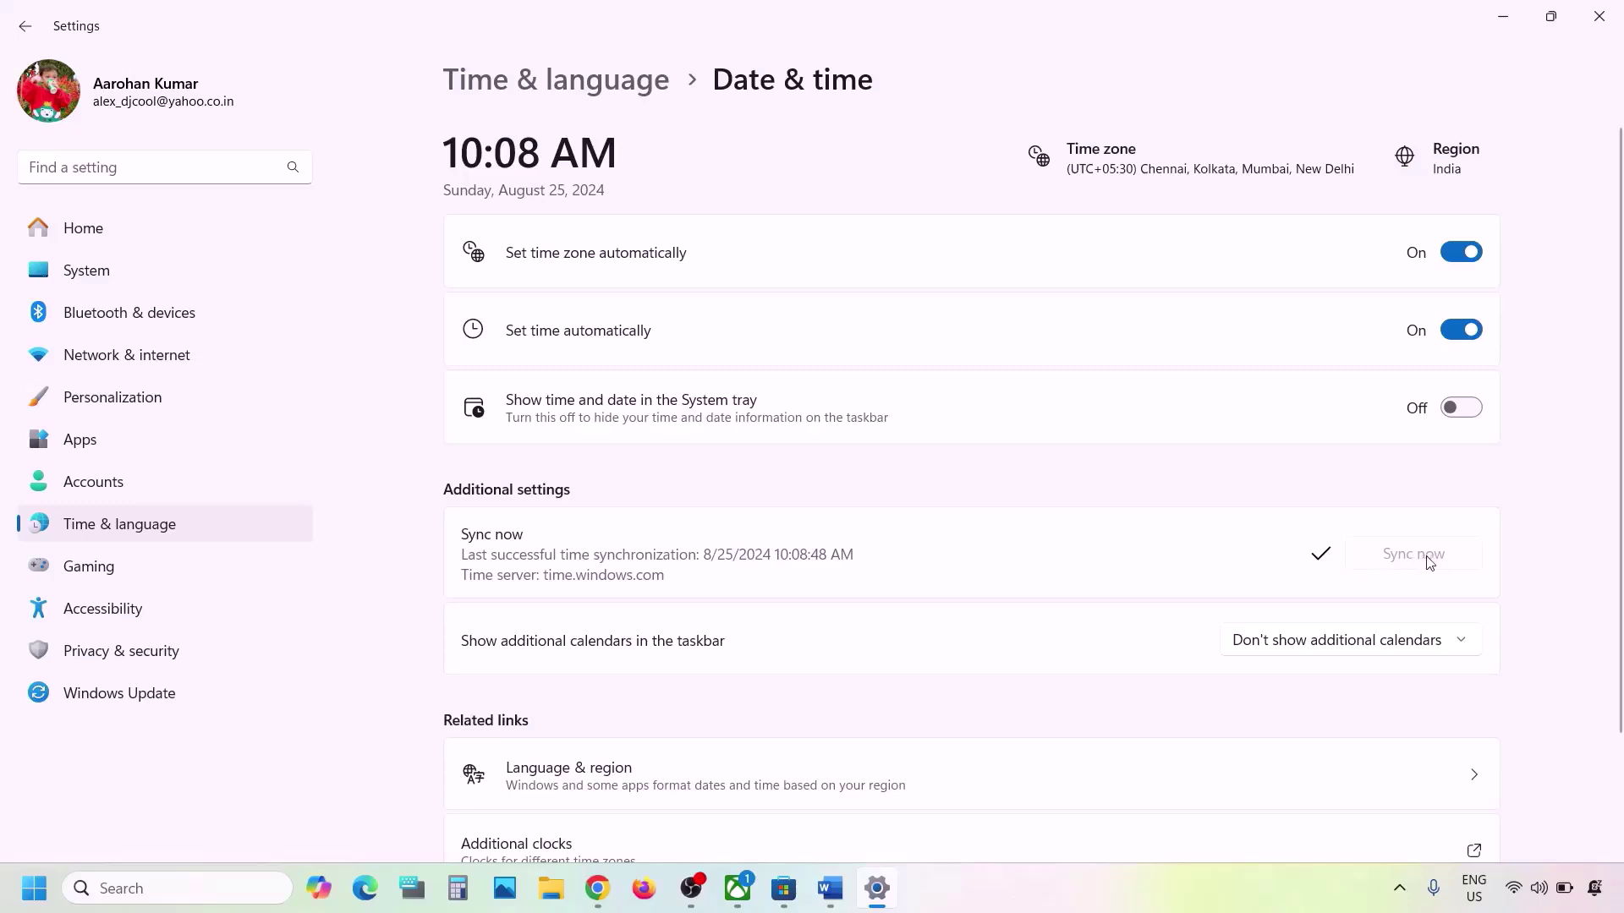
- Confirm the country or region is India under Language & region, then close Settings
left_click(165, 526)
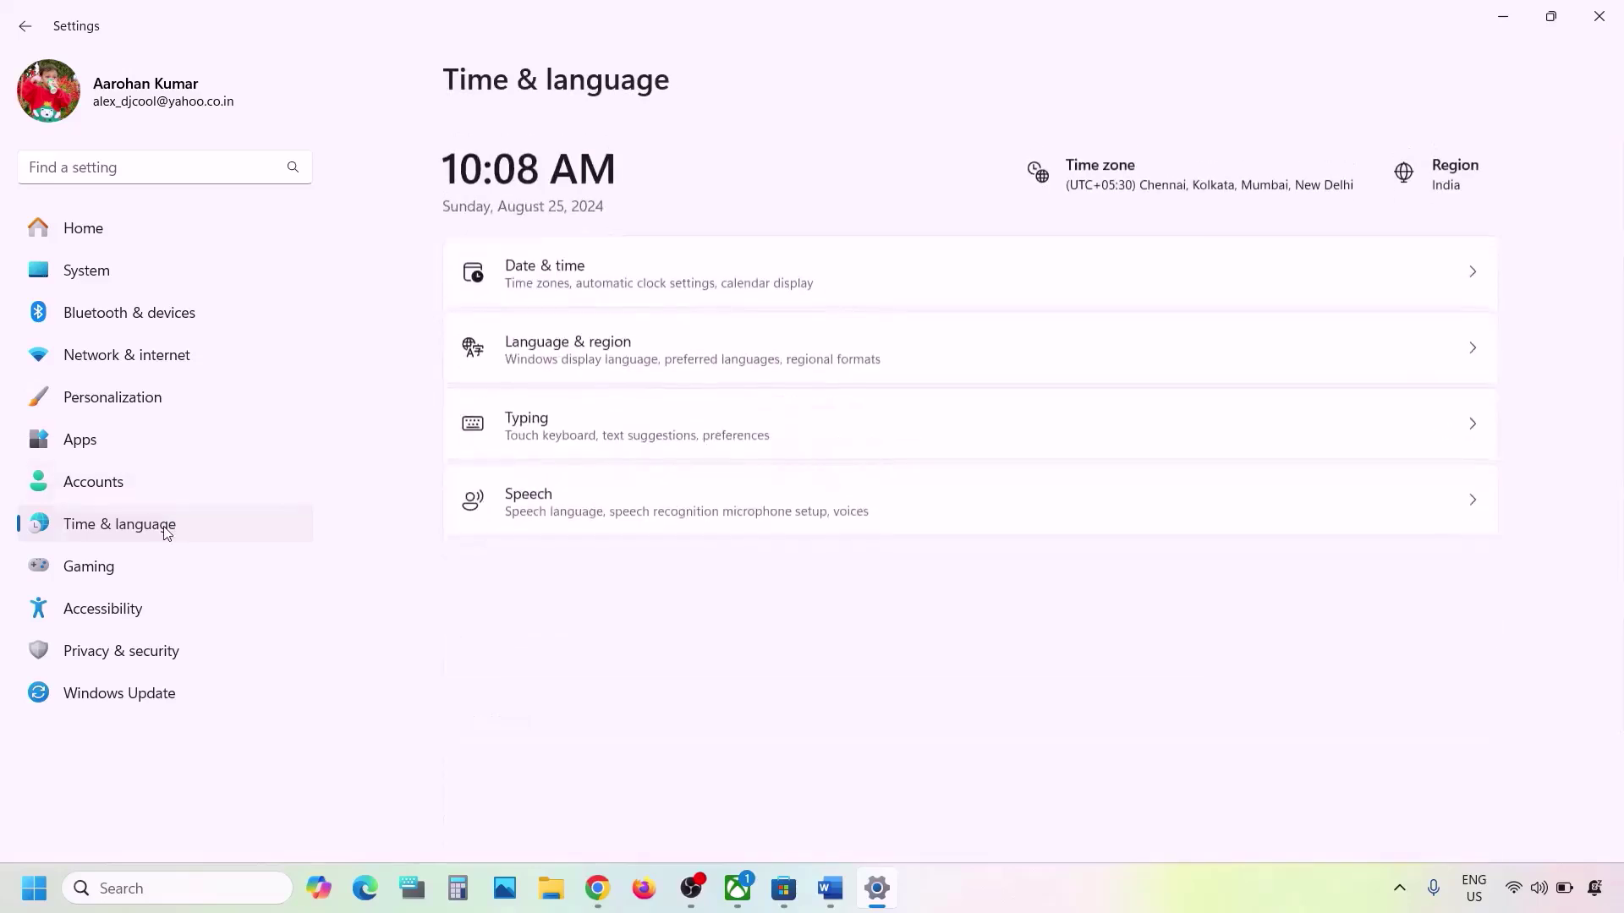
left_click(590, 339)
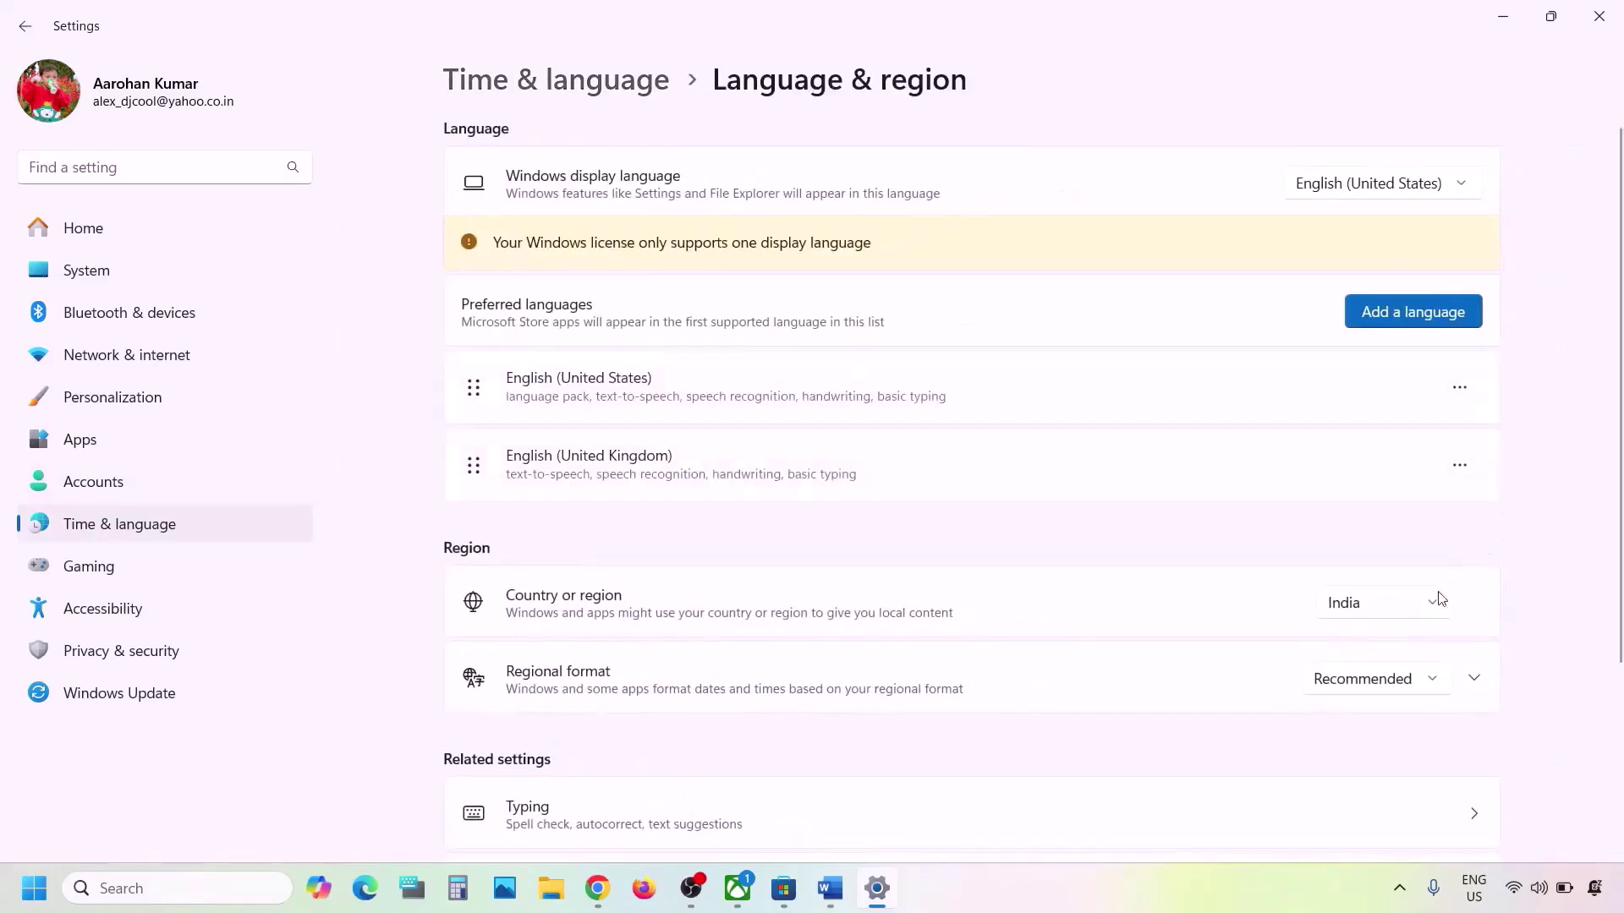
left_click(1402, 611)
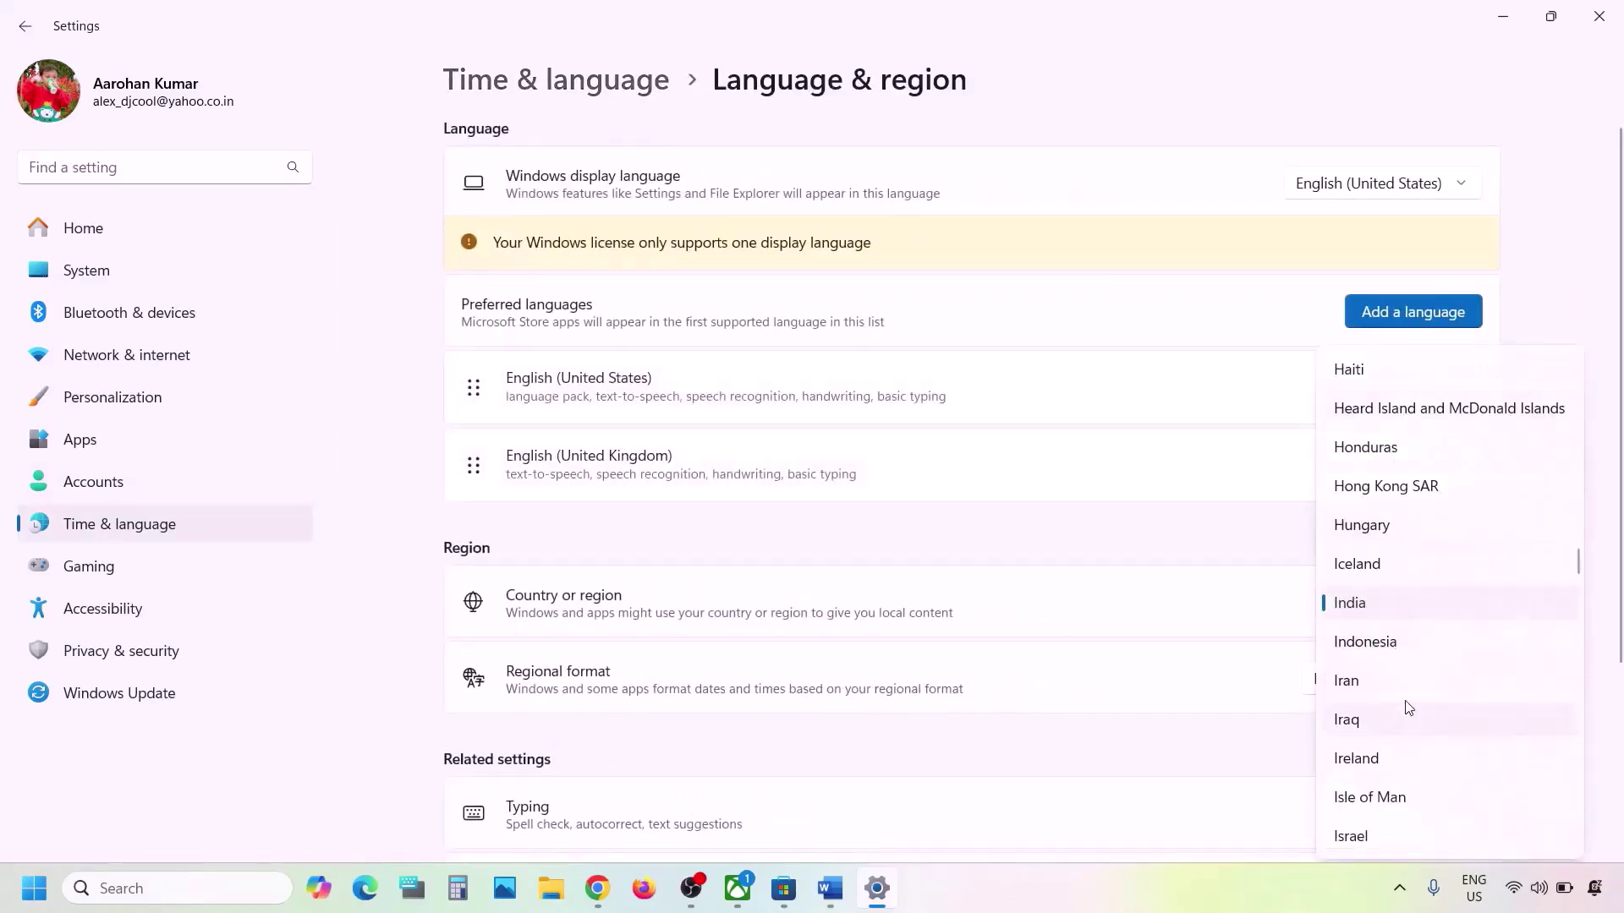
left_click(1607, 424)
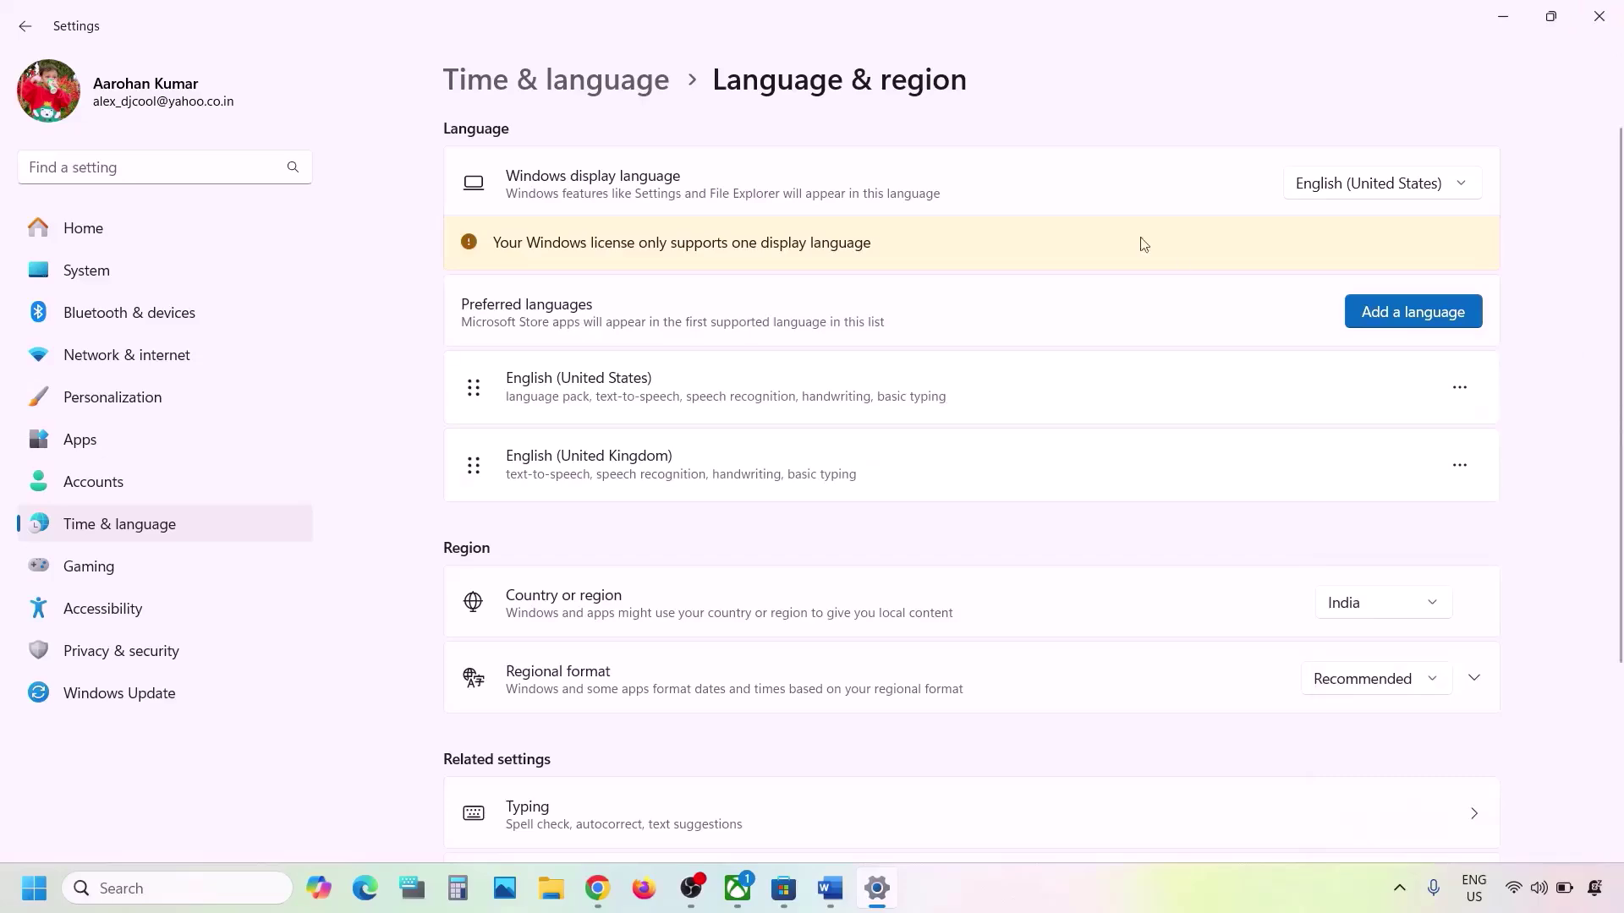
left_click(1598, 16)
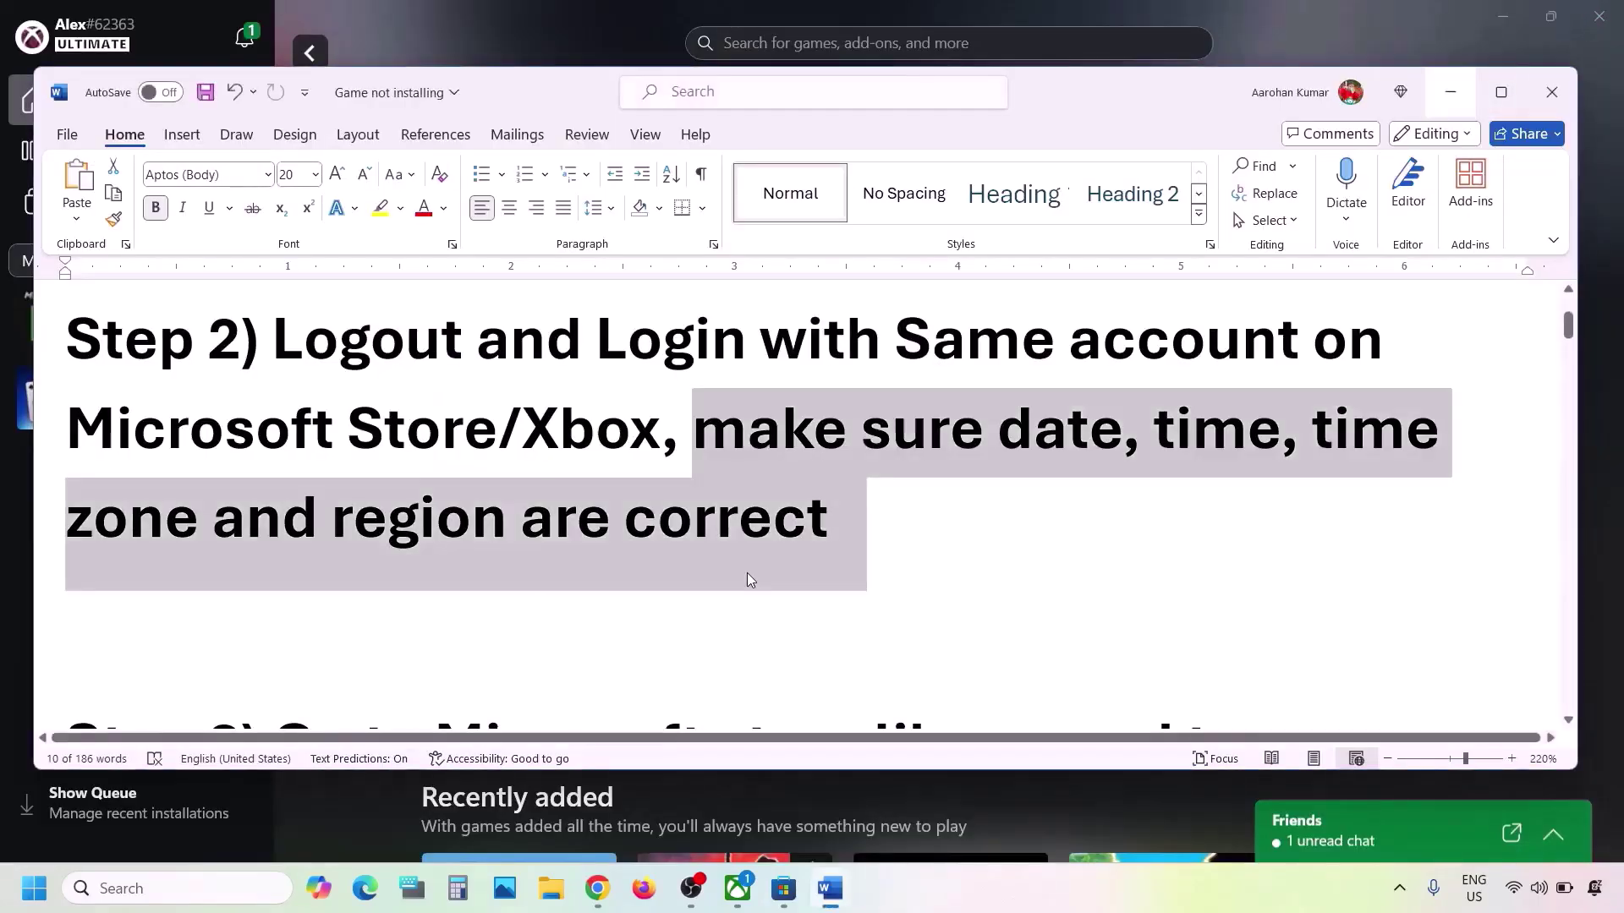
- Select the Step 3 note about installing from the Microsoft Store library
scroll(747, 575, "down", 3)
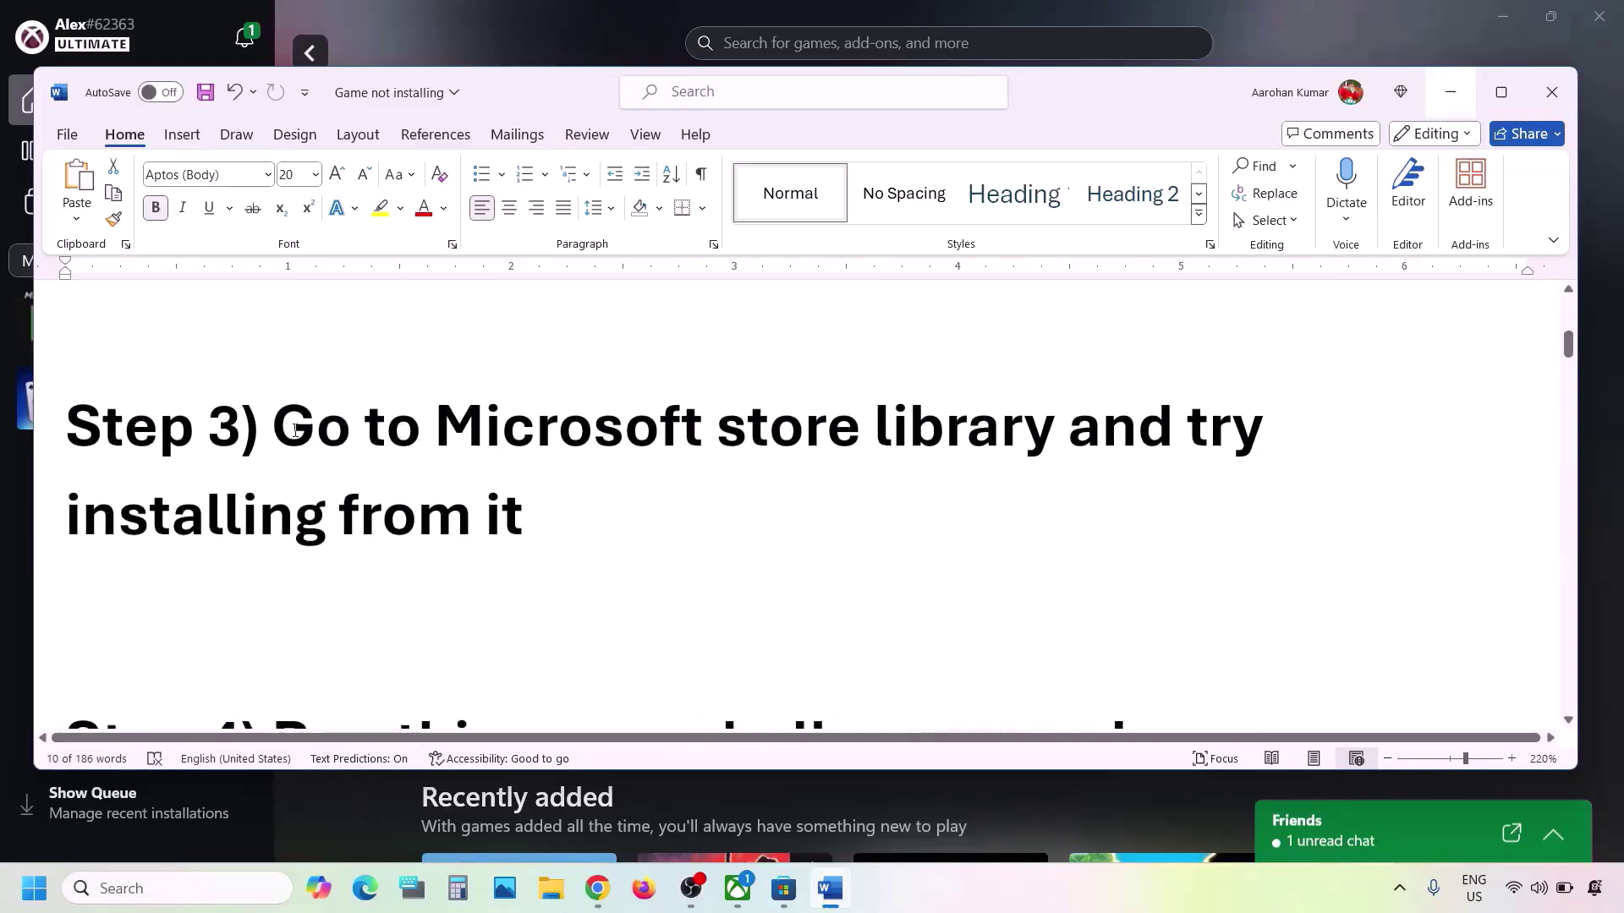
left_click_drag(493, 409, 522, 511)
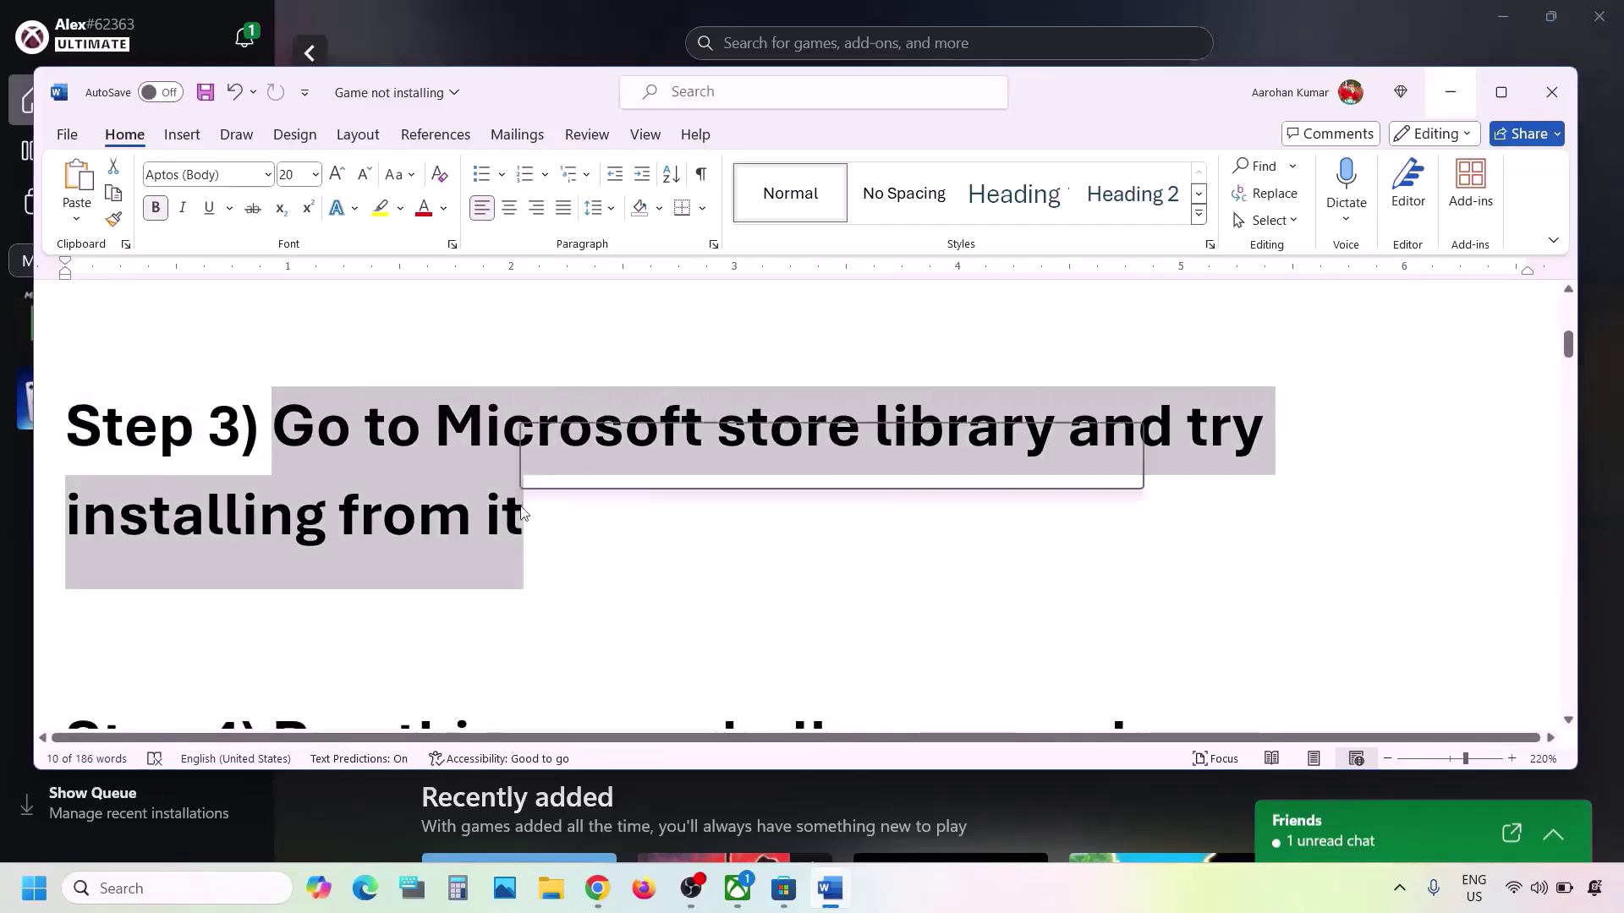
left_click(522, 511)
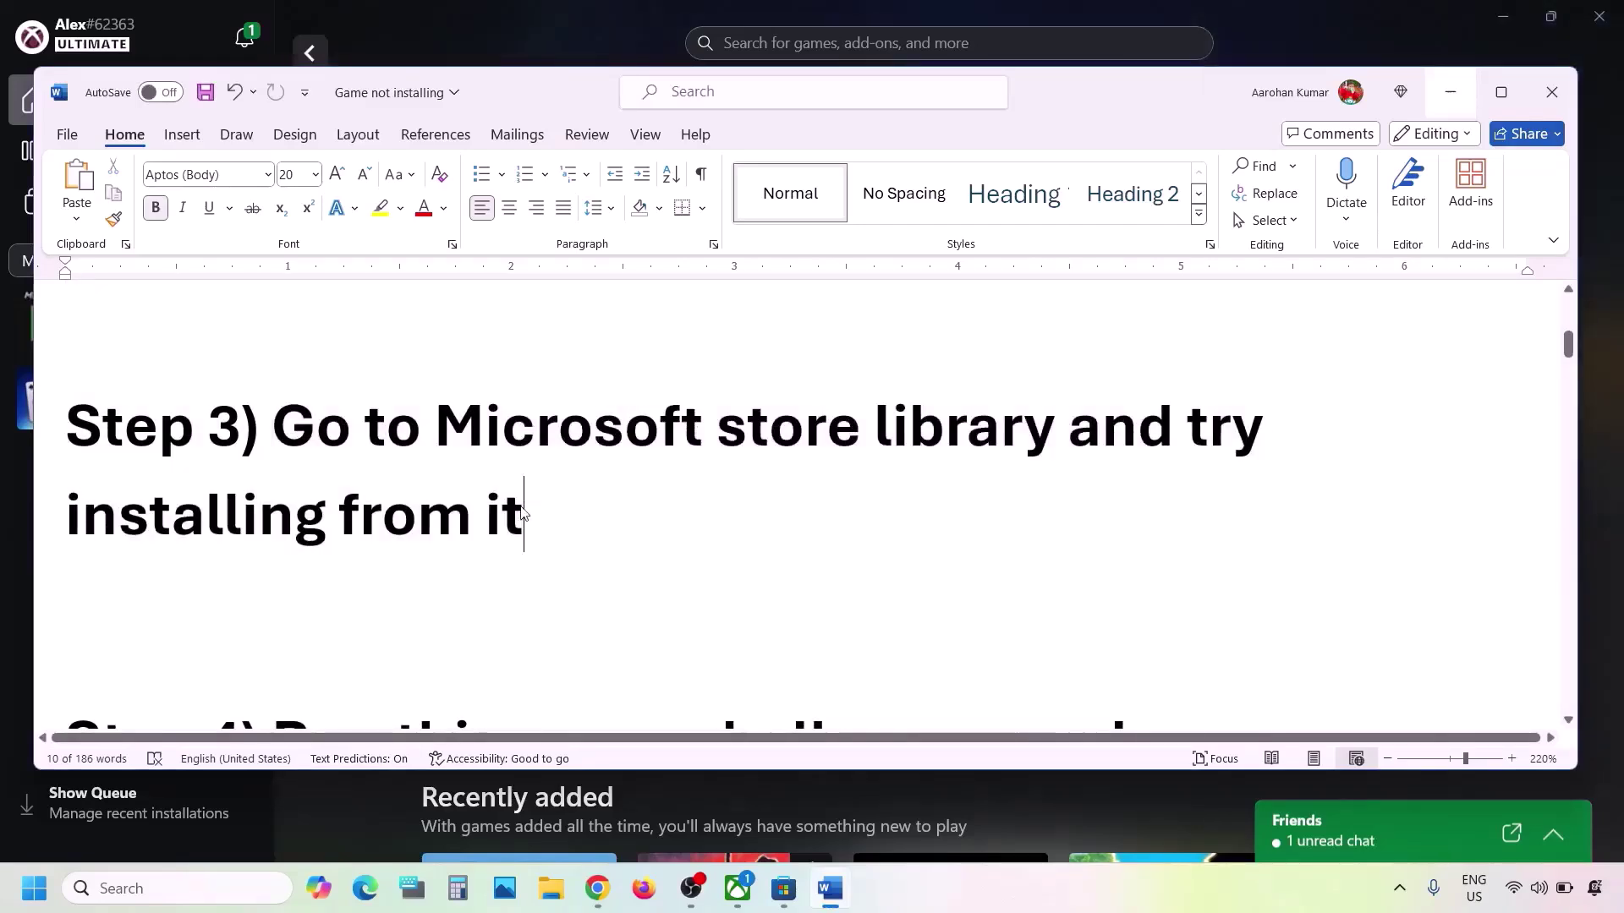
- Refresh the Store Downloads list, showing Nine Sols queued behind Aliens: Dark Descent
left_click(511, 47)
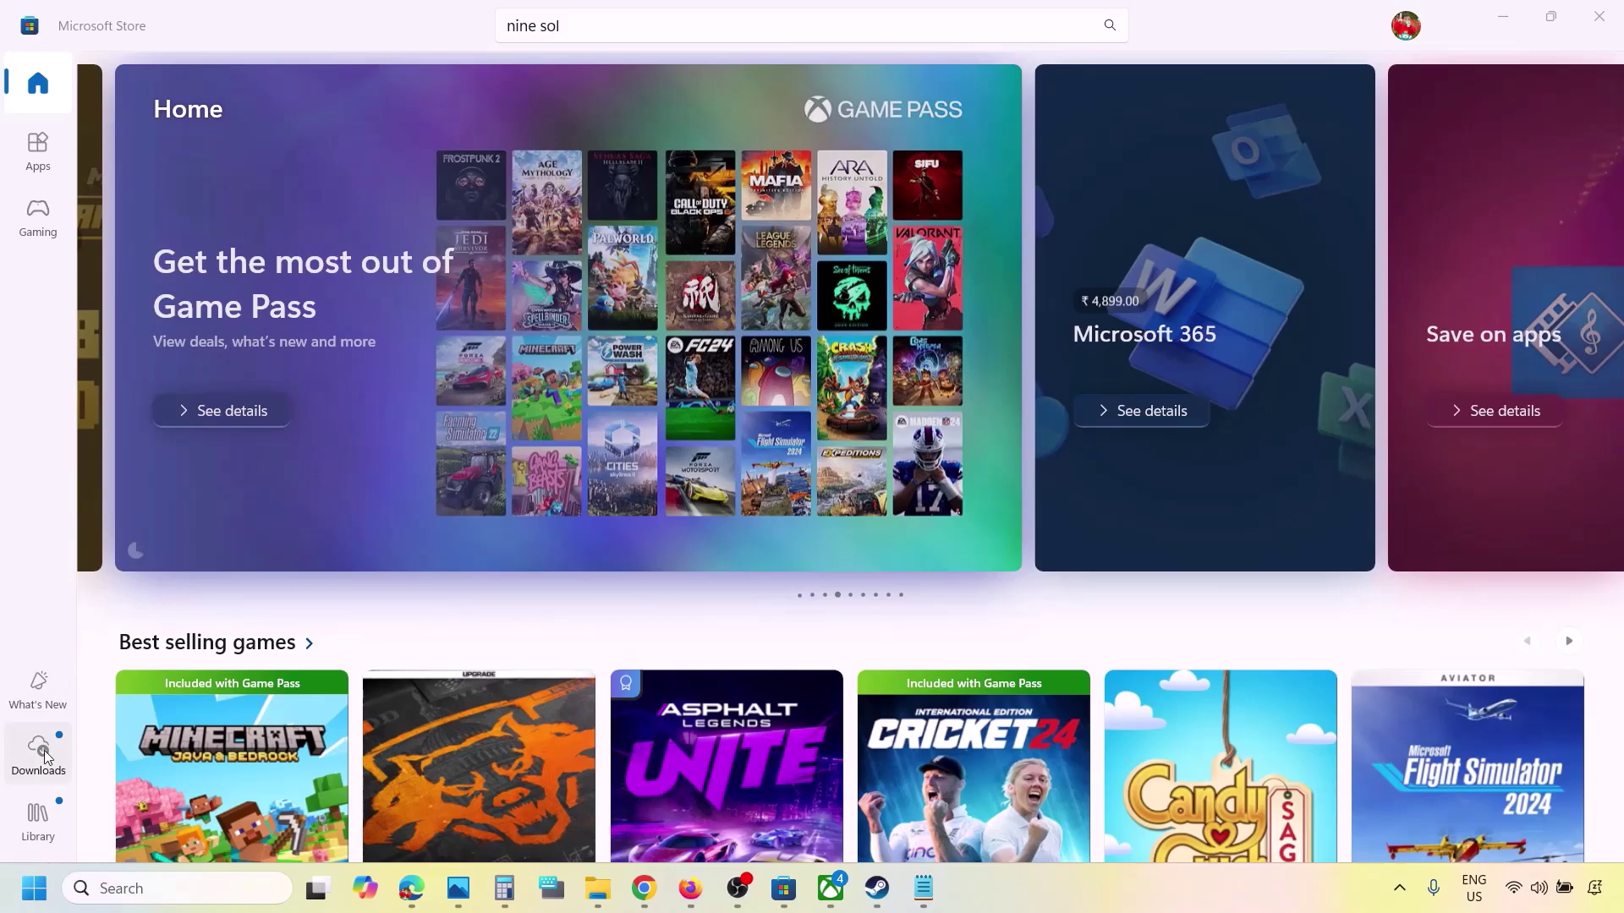
left_click(46, 756)
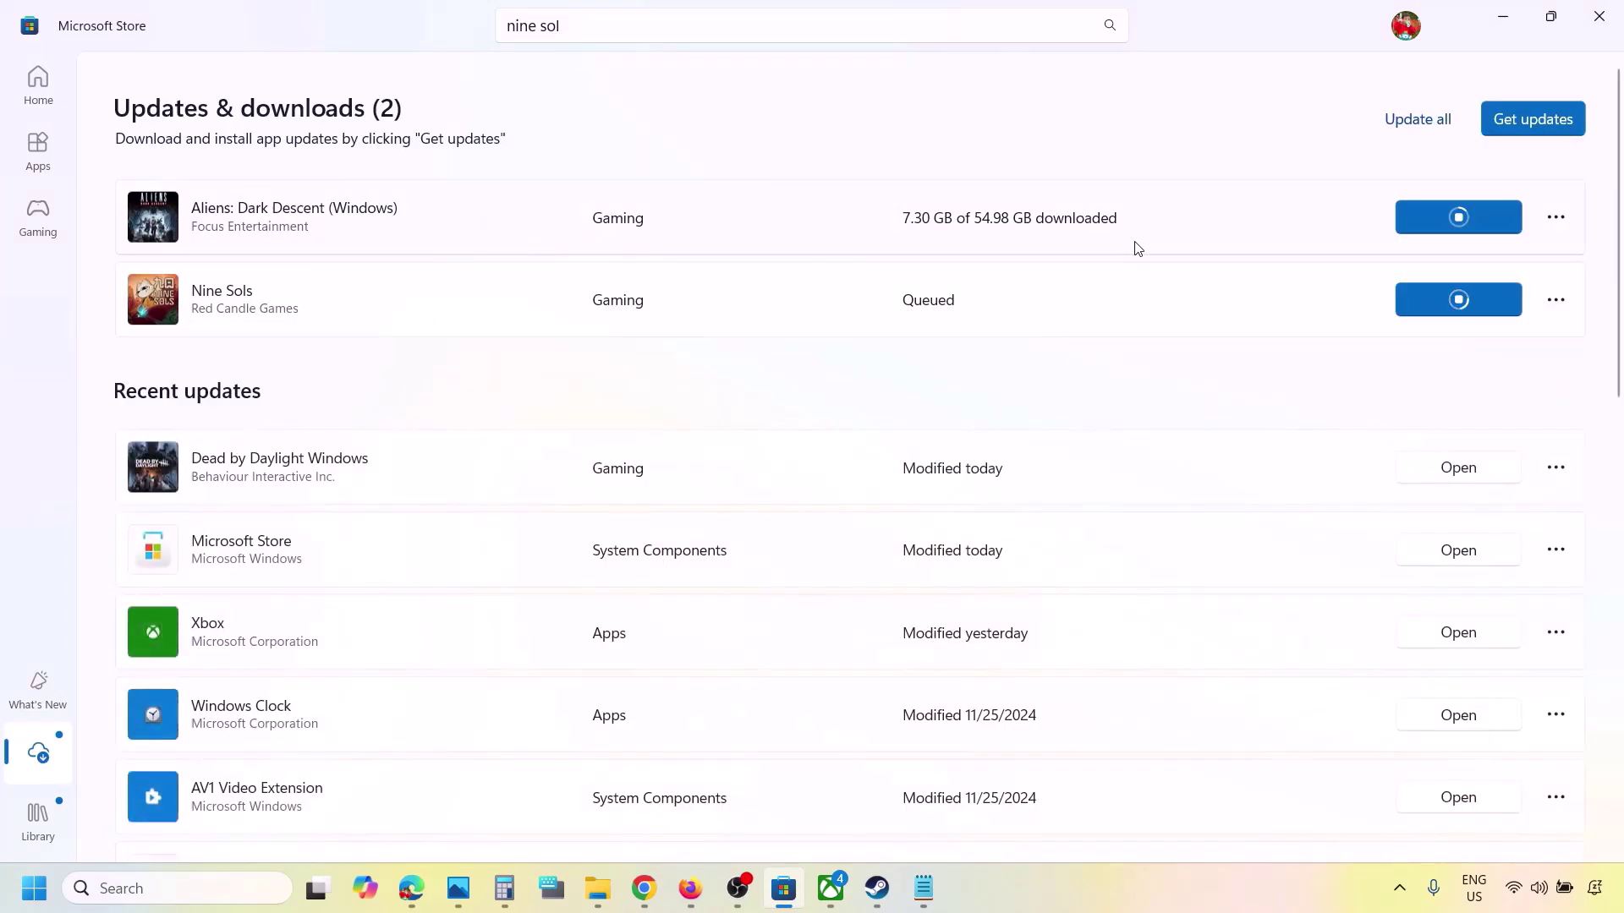
scroll(1076, 515, "down", 5)
scroll(1077, 515, "up", 5)
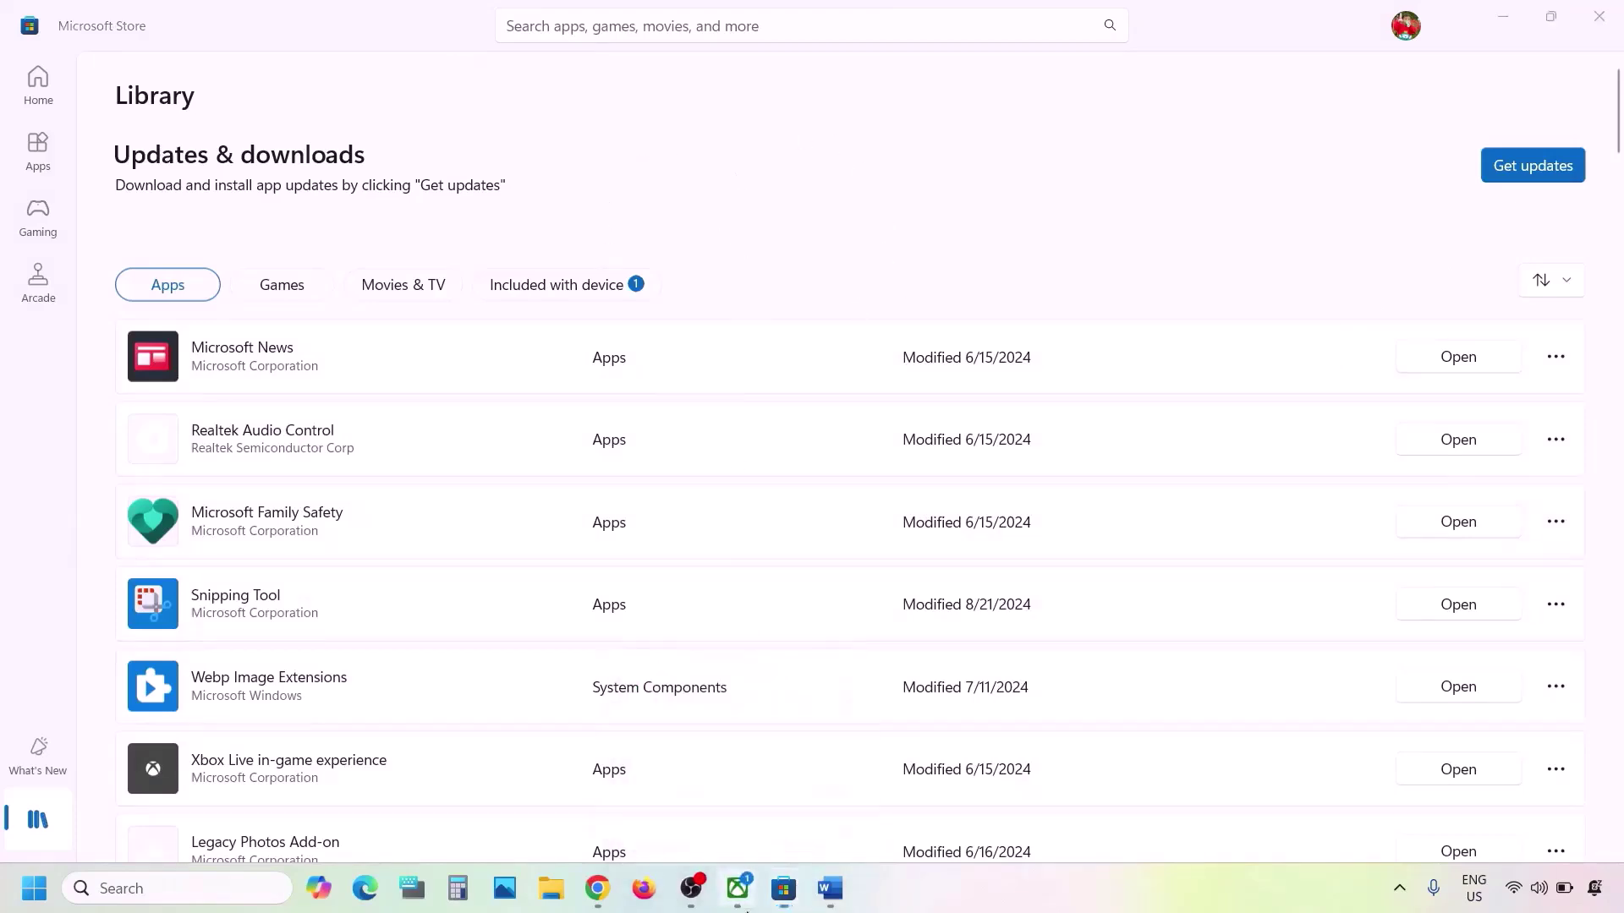
left_click(738, 888)
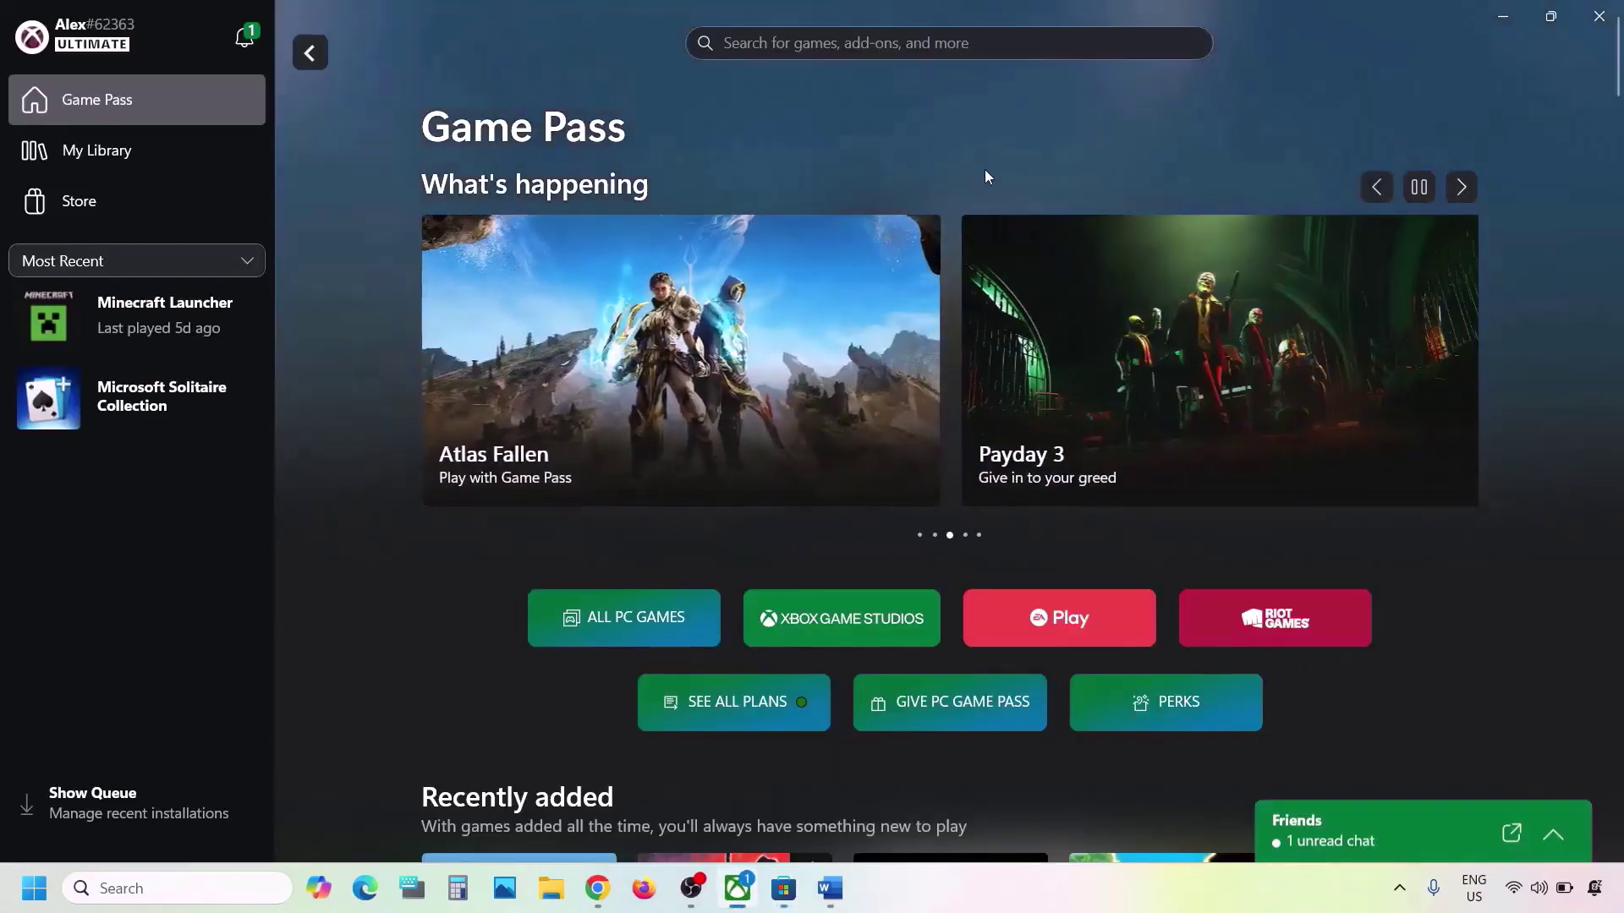
left_click(1515, 17)
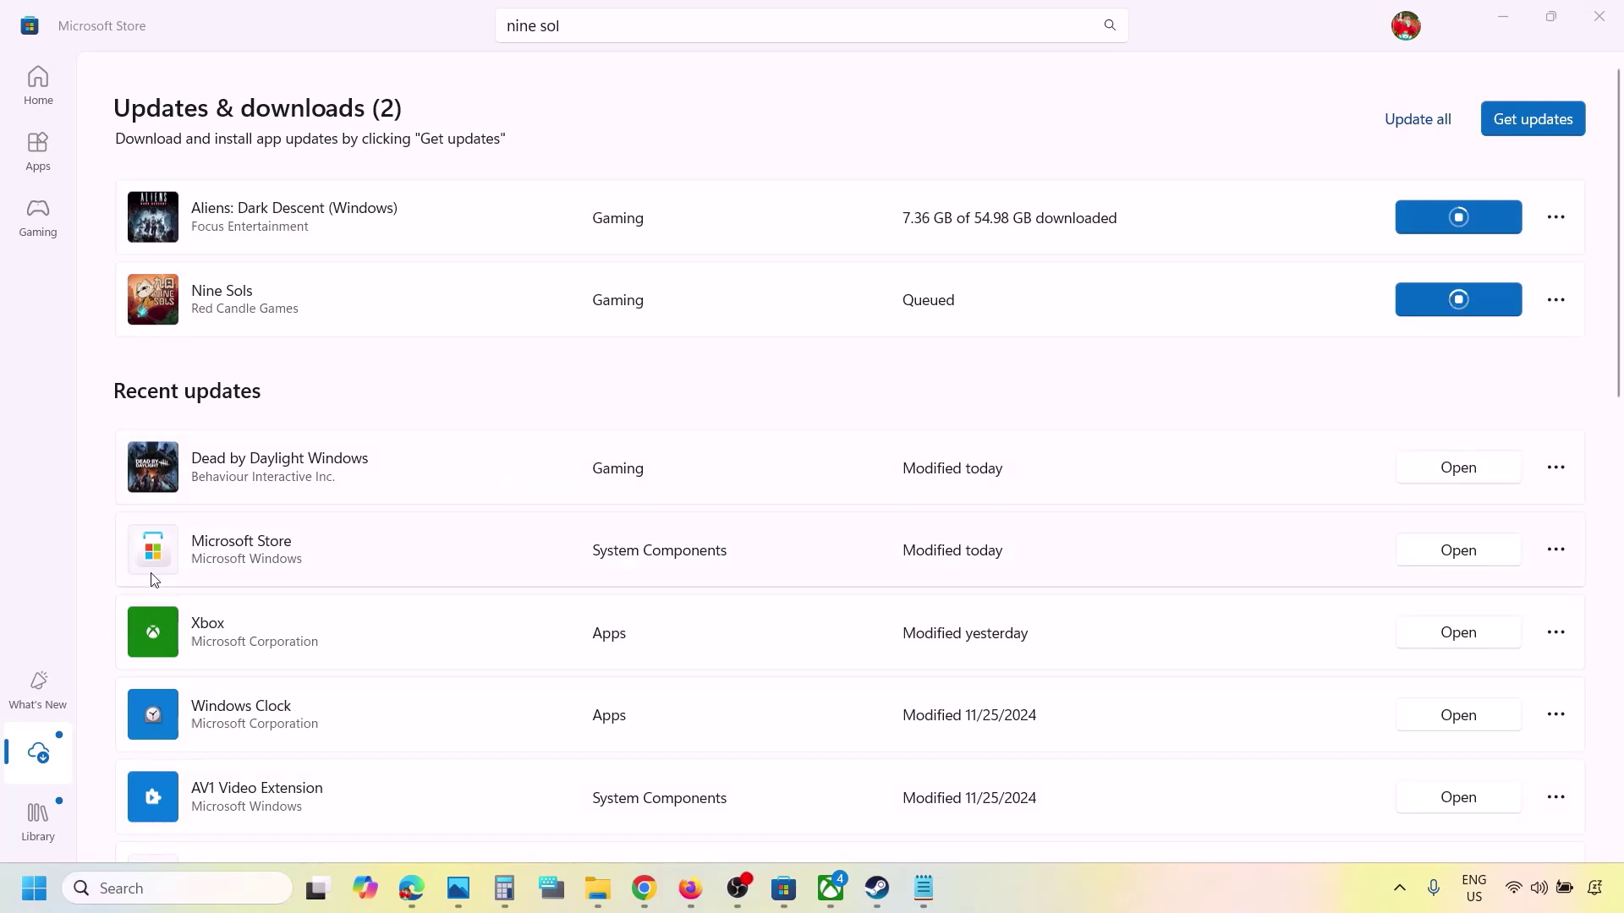
left_click(42, 753)
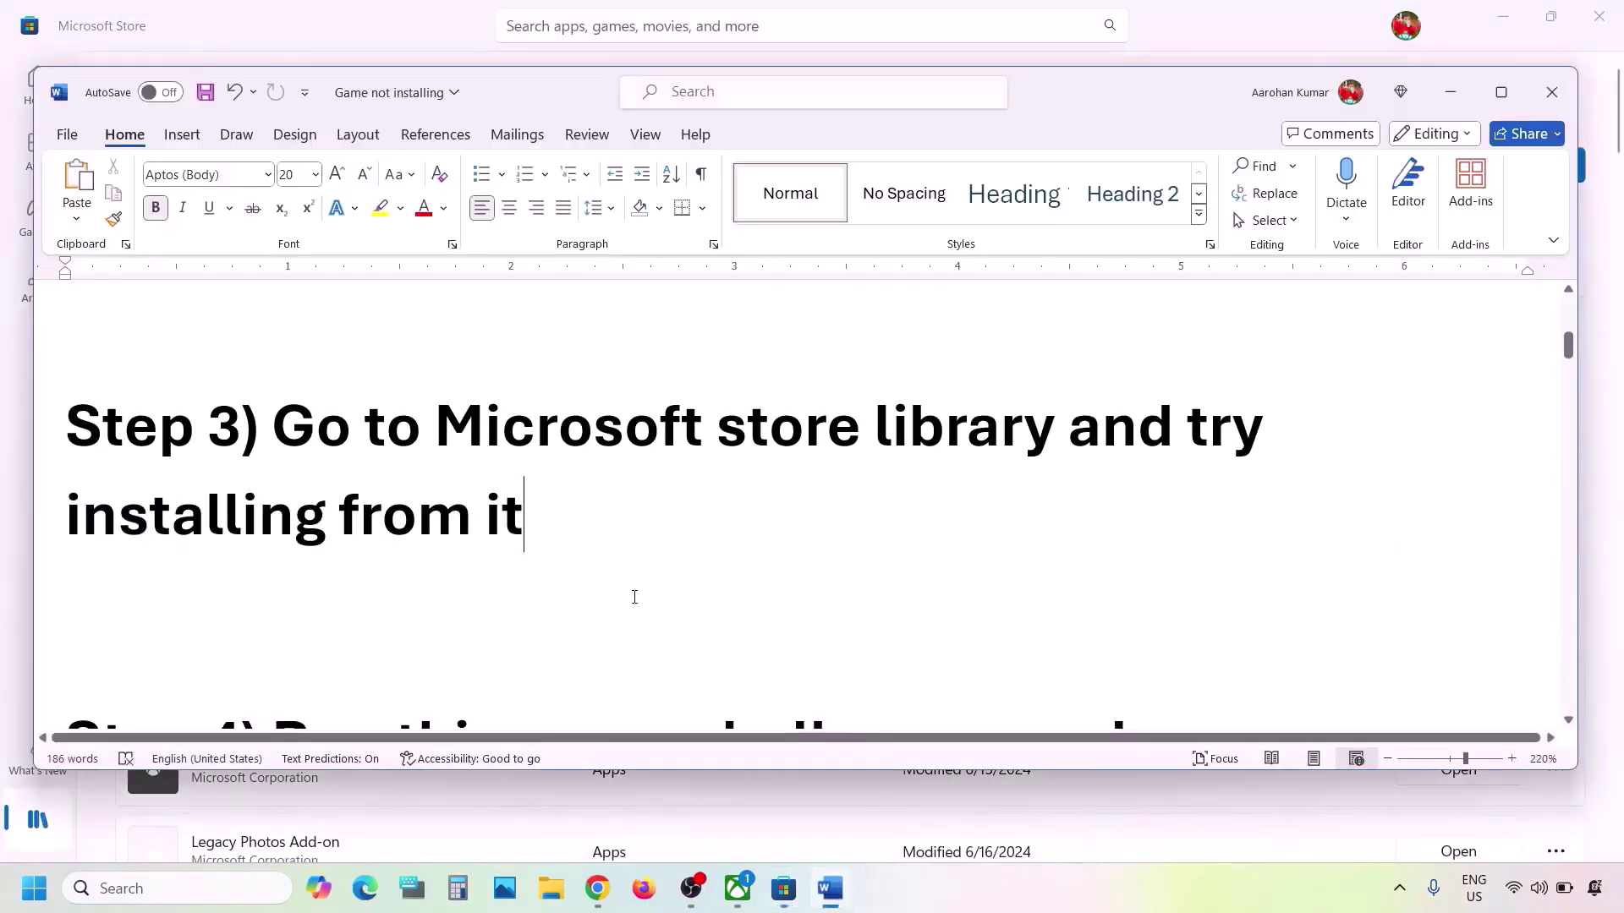
- Copy the Step 4 Get-AppxPackage re-register command from the Word notes
scroll(634, 598, "down", 3)
scroll(373, 538, "down", 3)
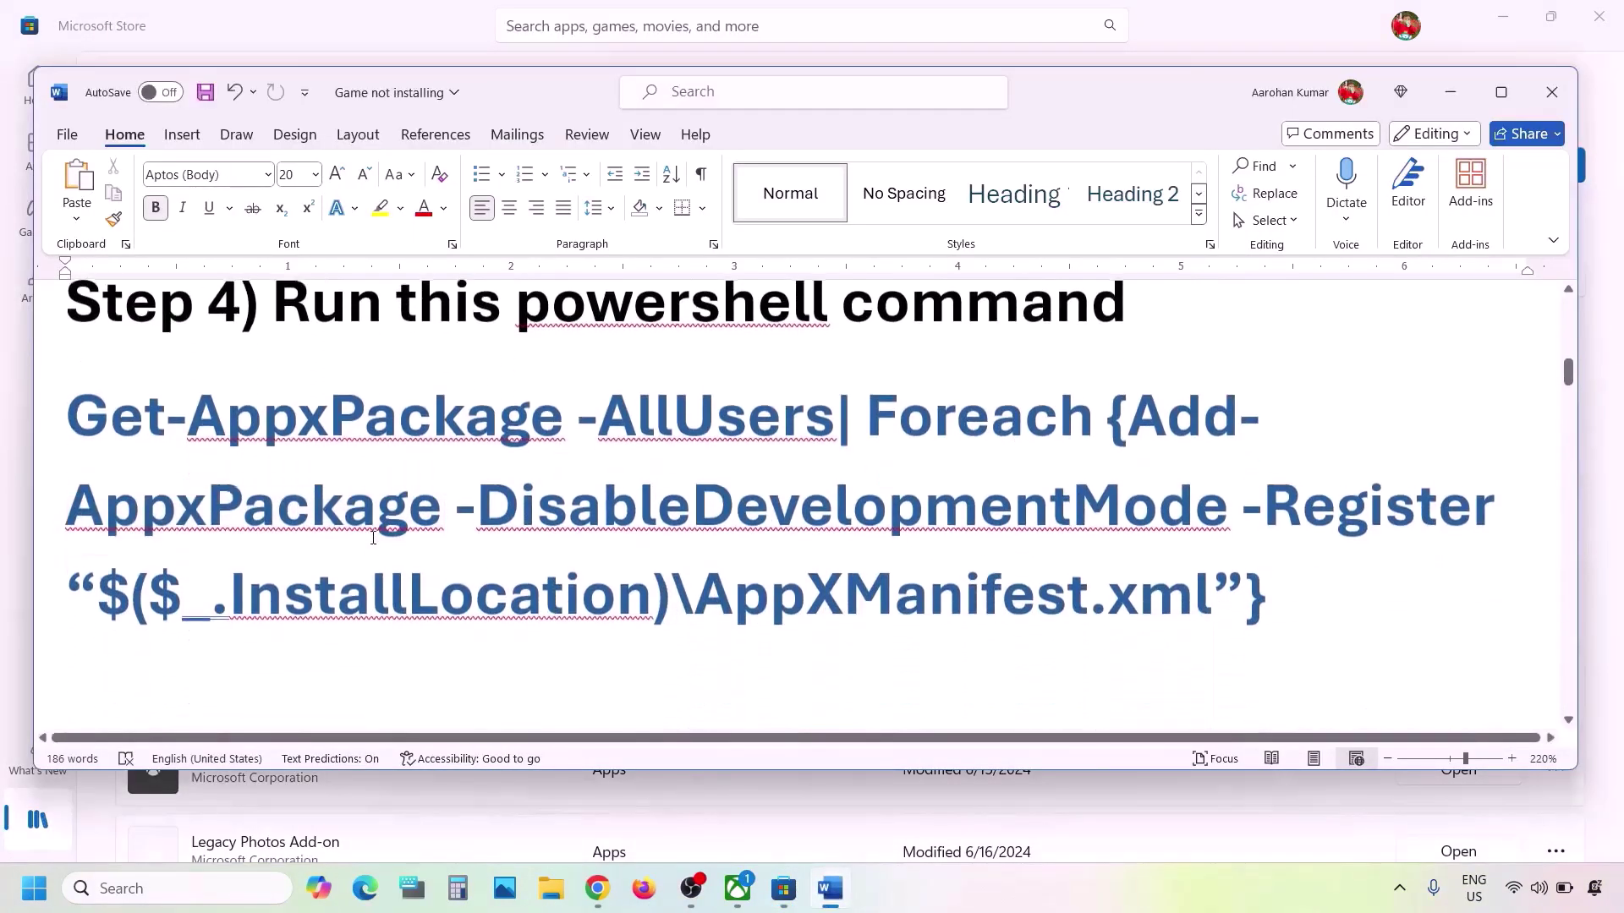
left_click_drag(1302, 592, 88, 438)
right_click(88, 438)
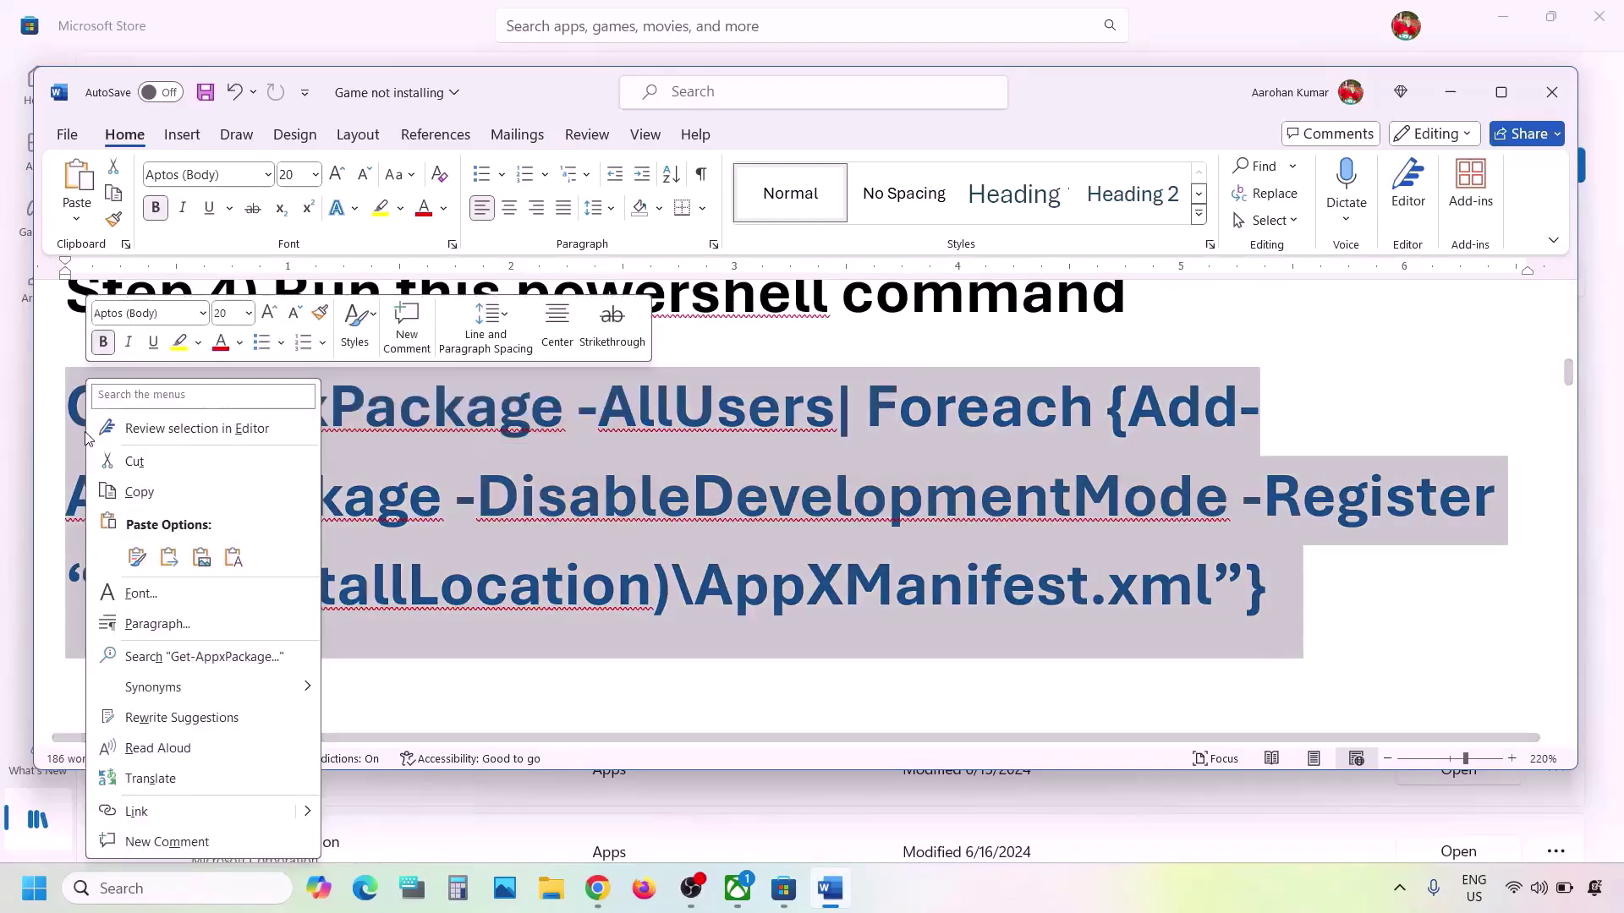
left_click(151, 485)
- Search for 'powershell' and launch Windows PowerShell as administrator
left_click(157, 888)
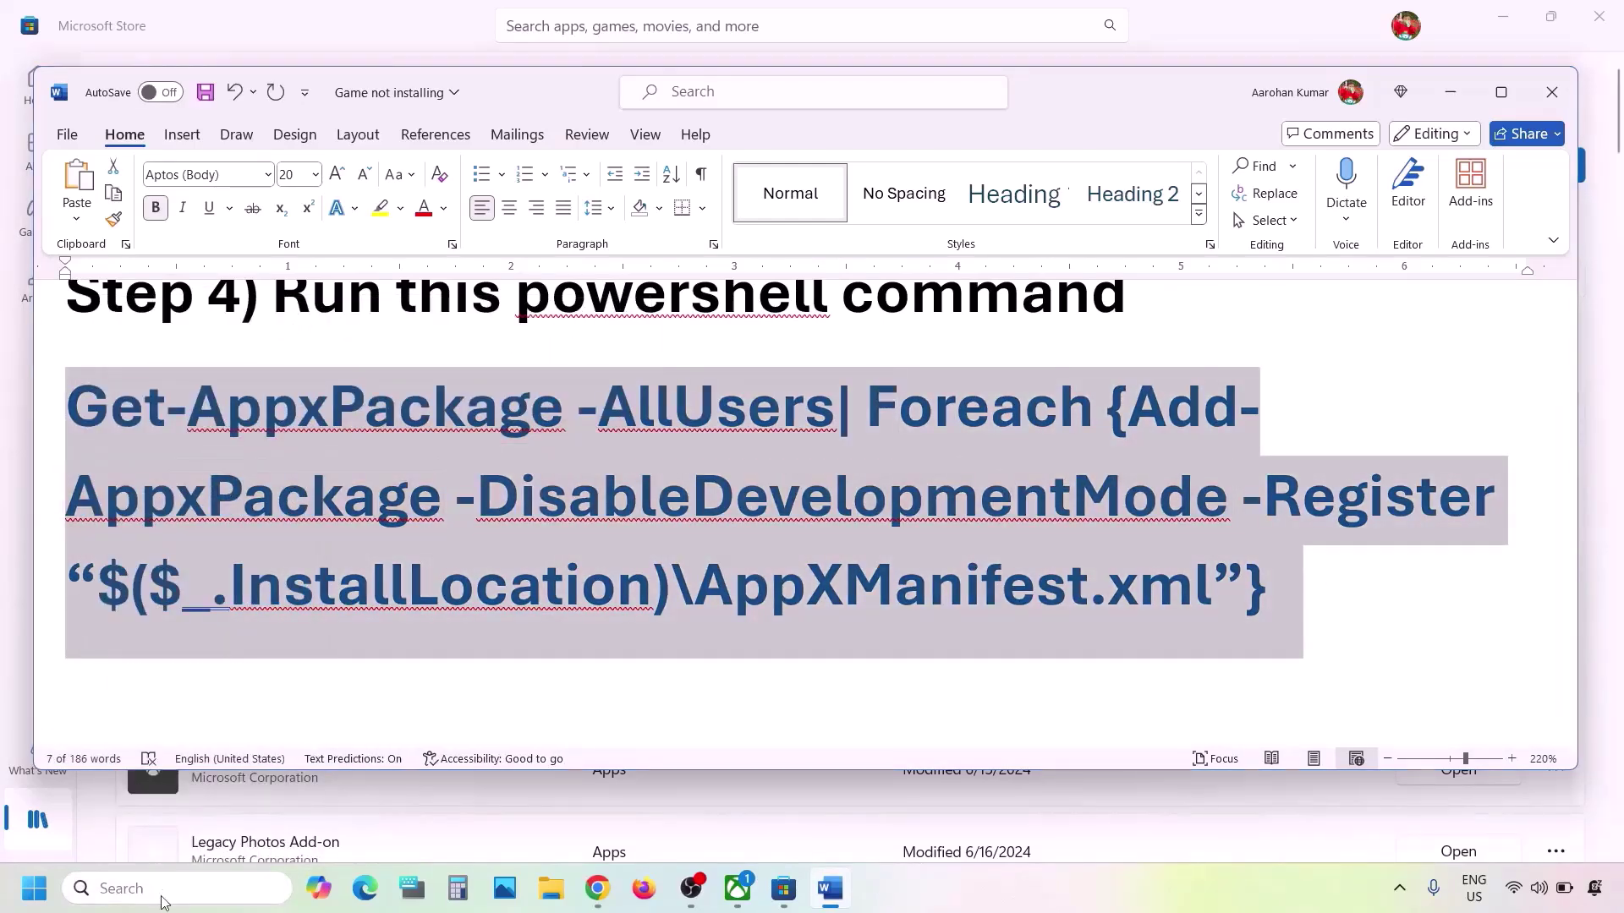
type("powershell")
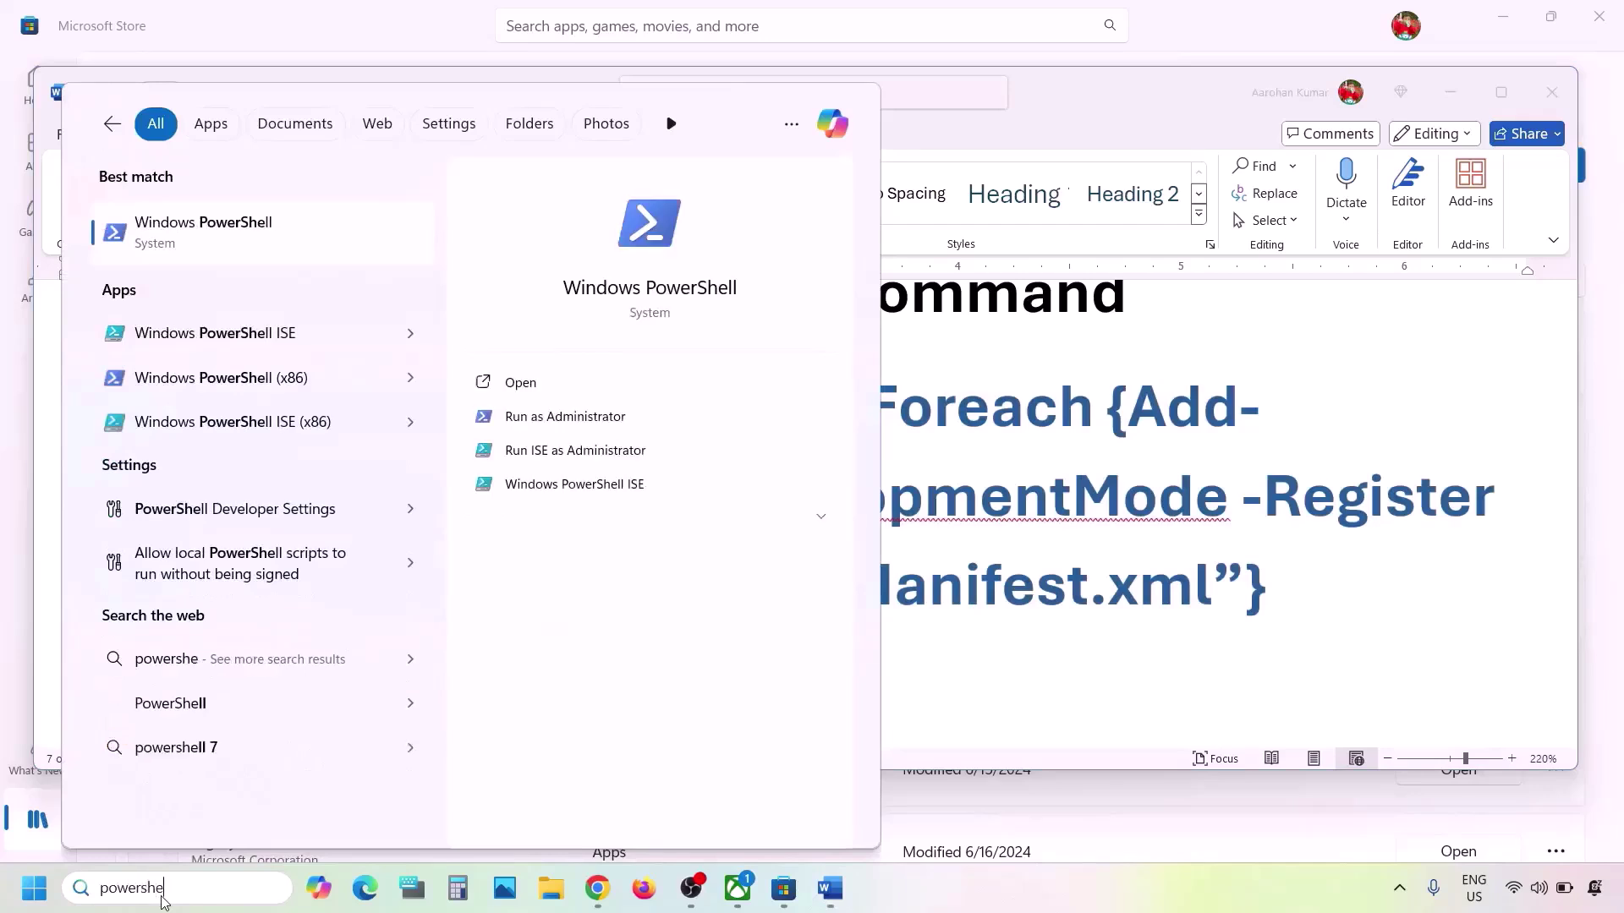
right_click(205, 238)
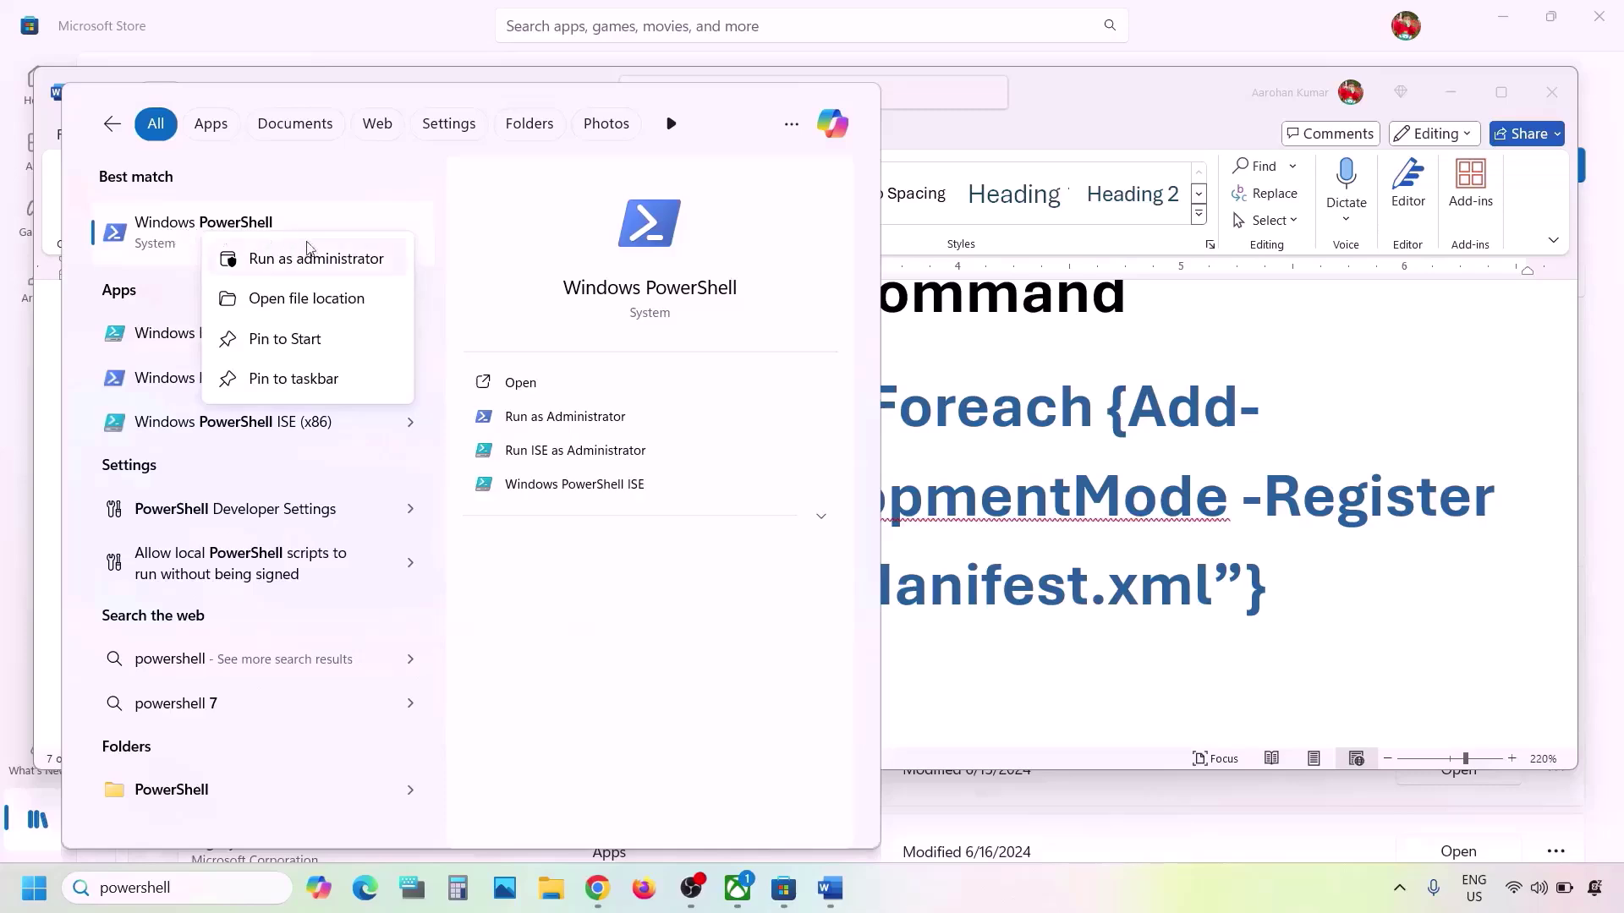
left_click(320, 263)
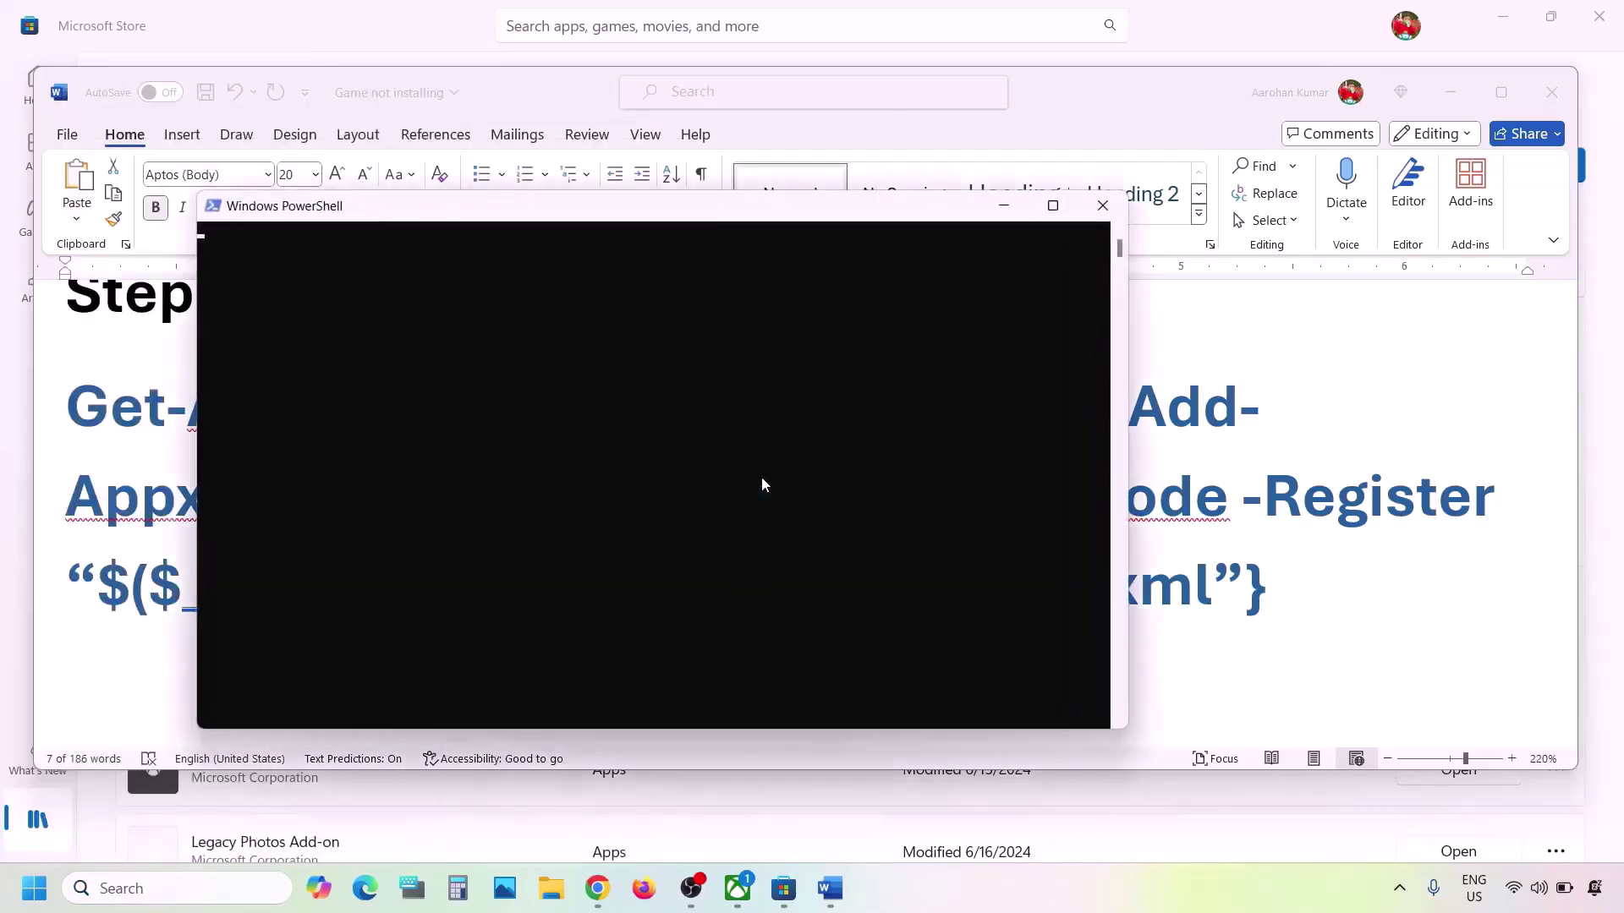
- Run the pasted Get-AppxPackage re-register command, then scroll the notes to Step 5 on Store cache files
key("ctrl+v")
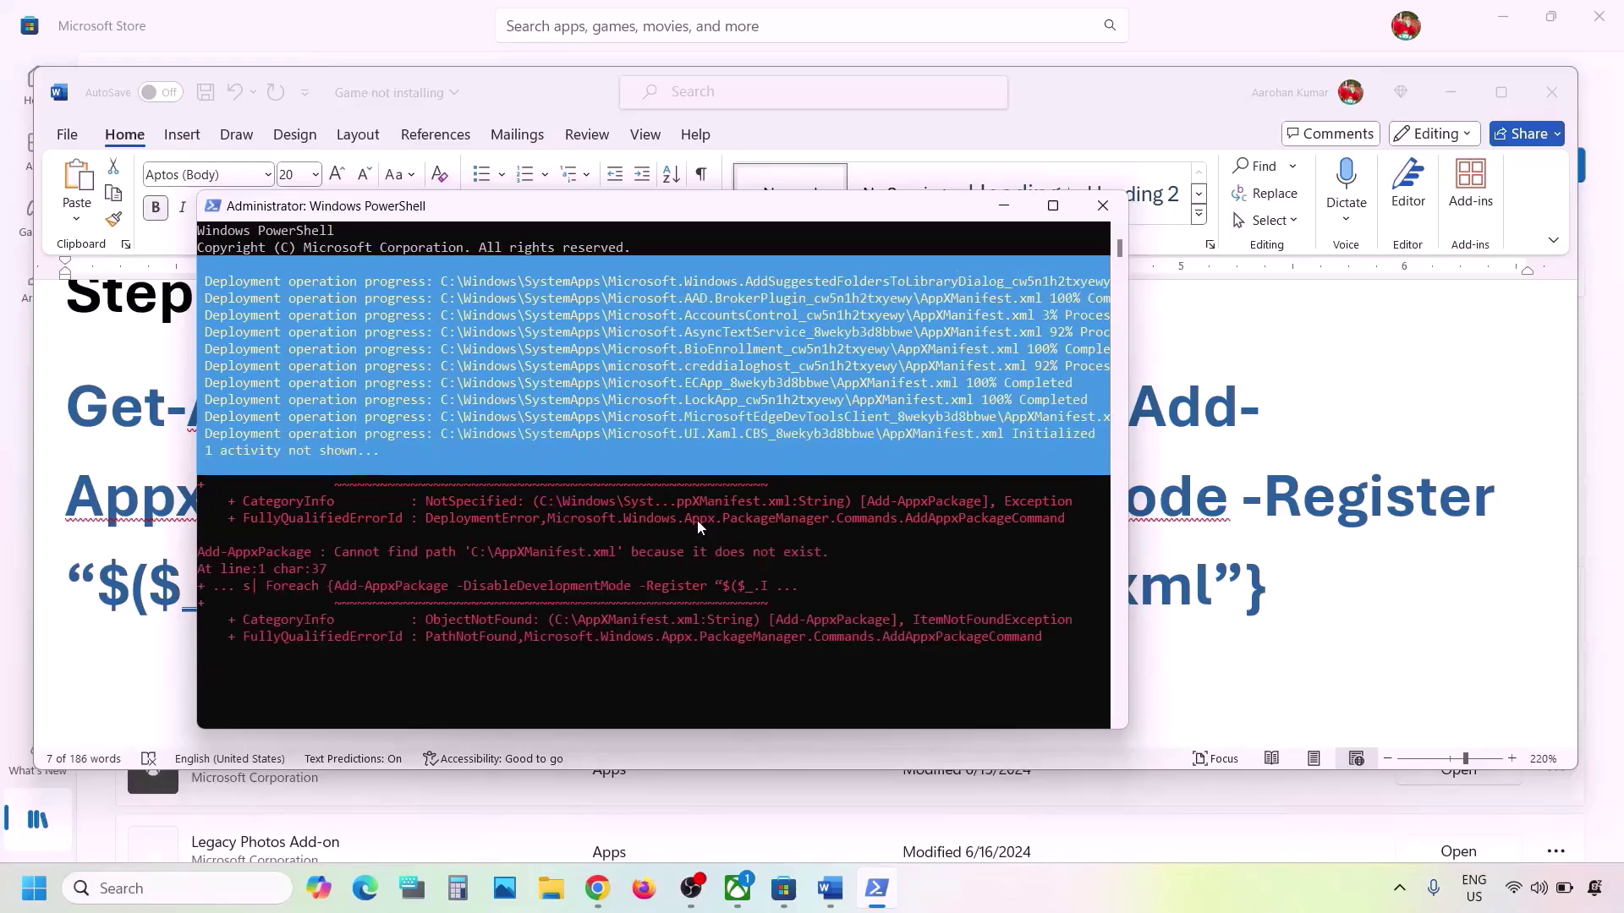
key("alt+Tab")
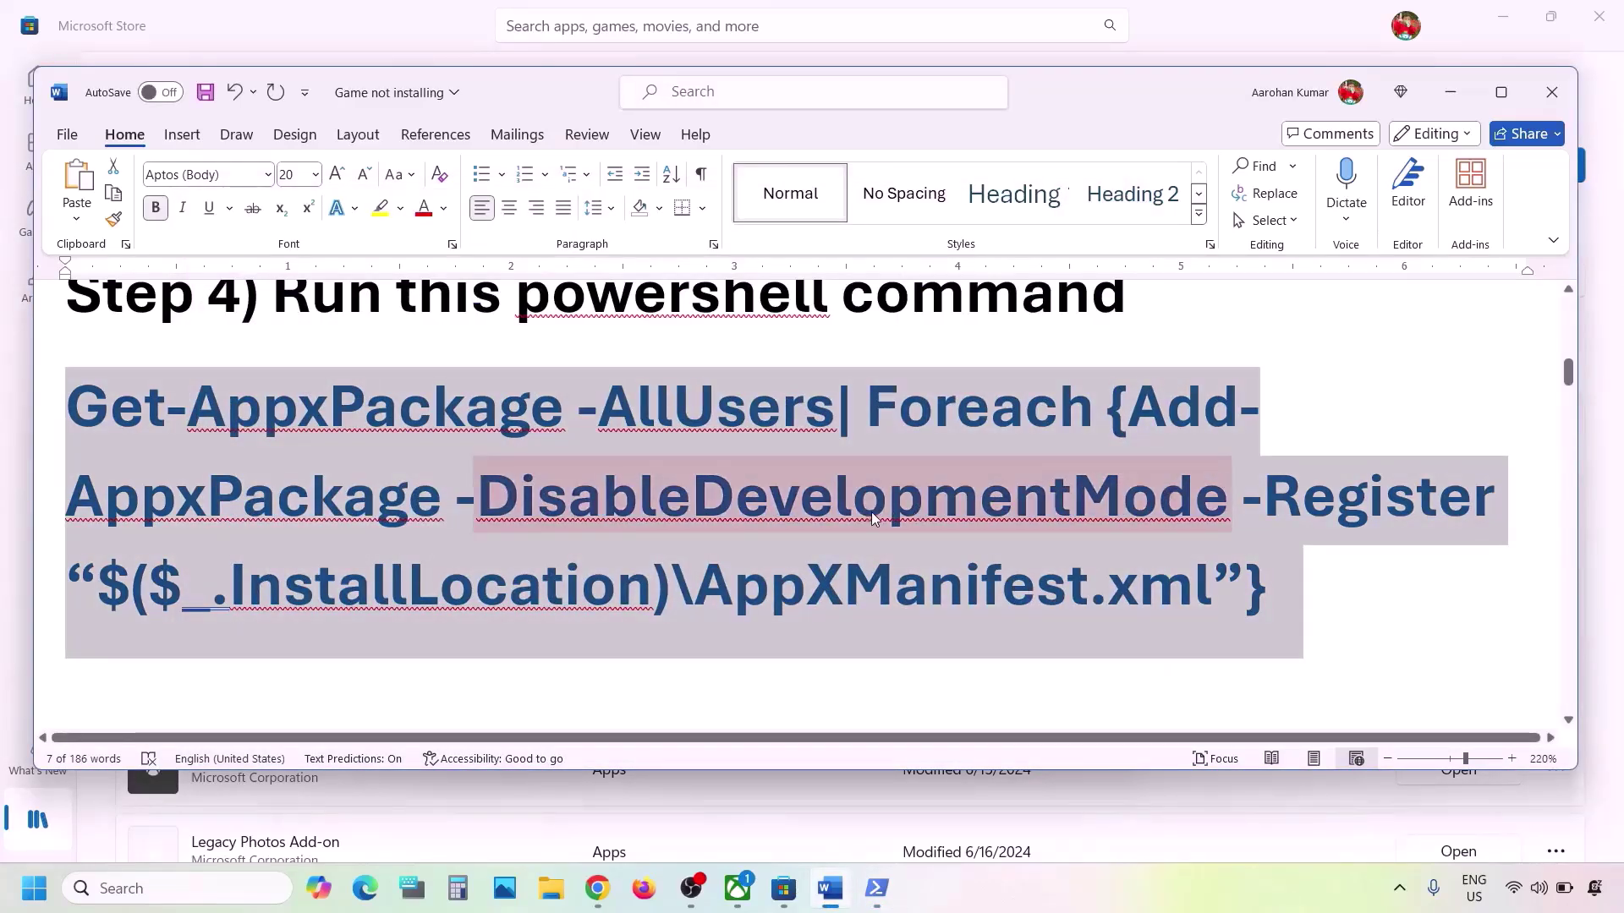
scroll(873, 517, "down", 5)
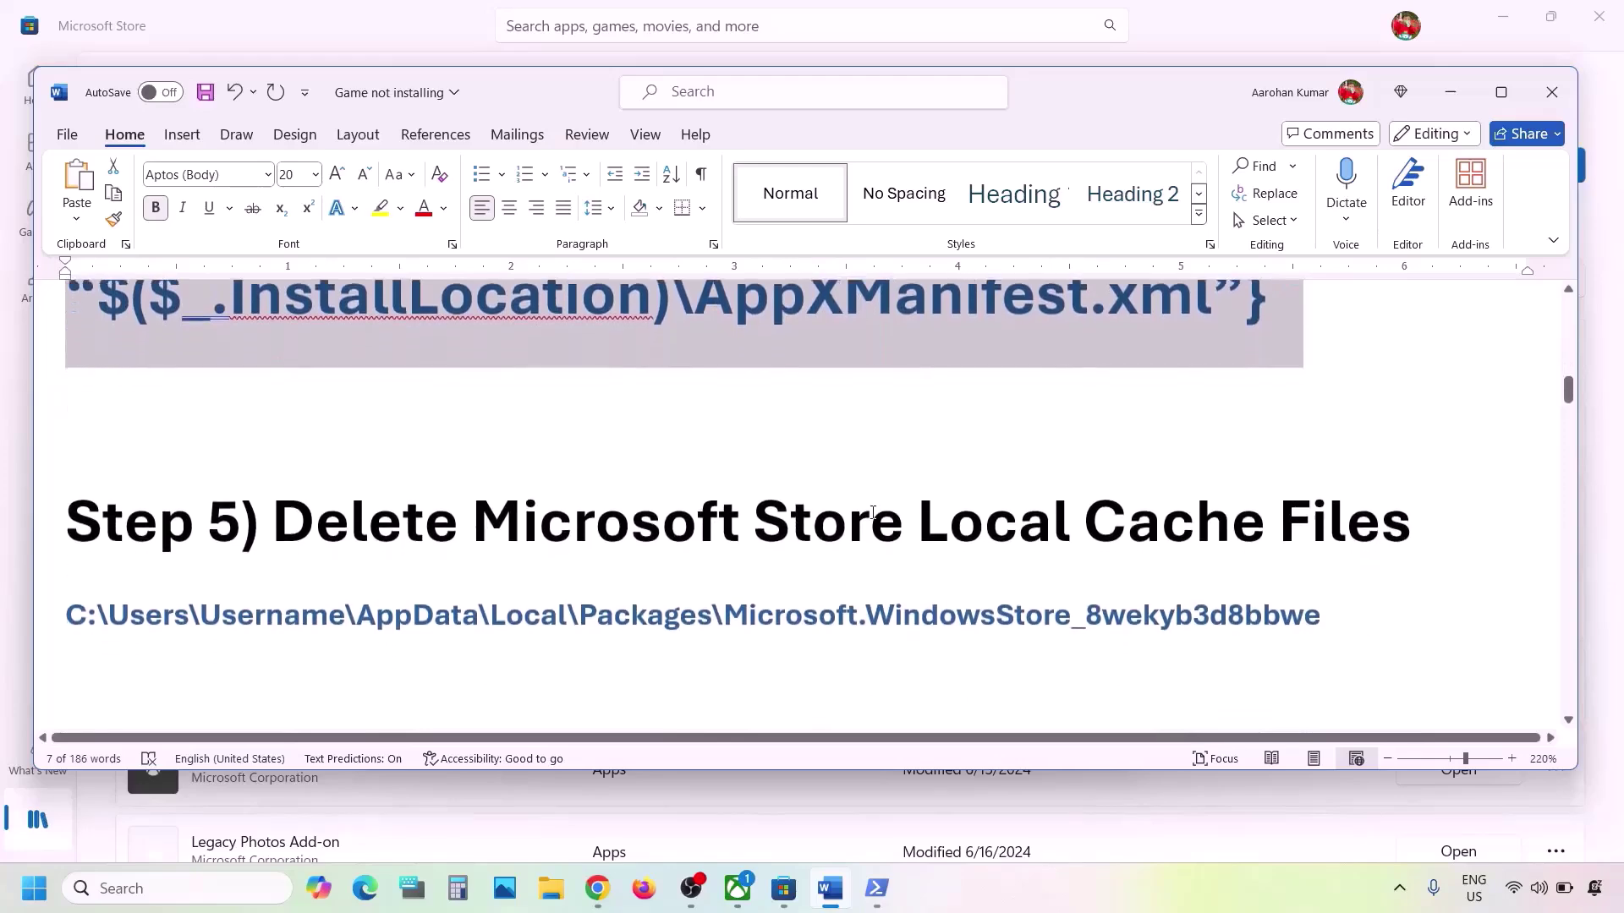